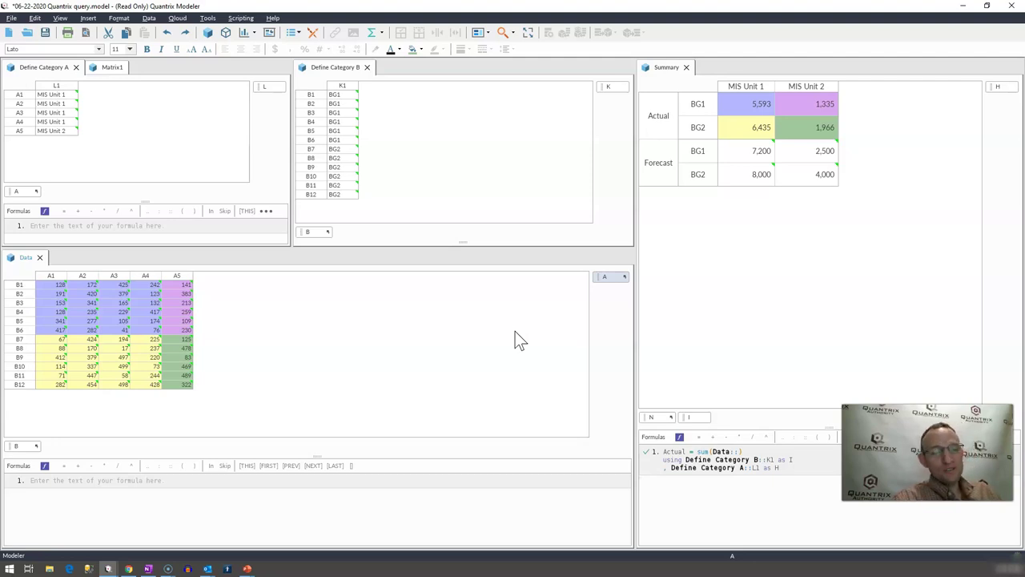
# Step: Select Data values and the MIS Unit and BG mappings in Define Category A and B
pyautogui.click(86, 295)
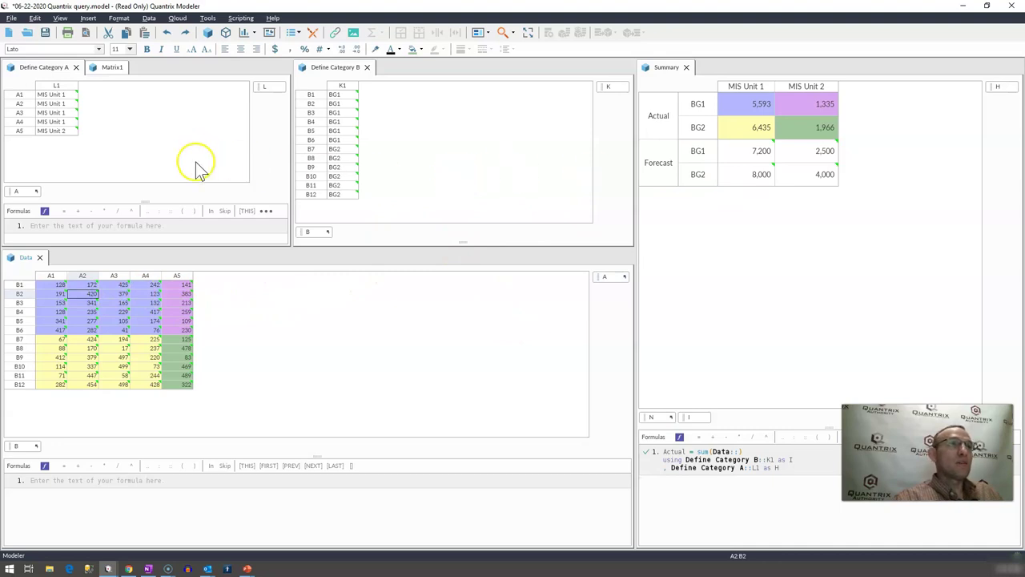
pyautogui.moveTo(57, 286); pyautogui.dragTo(145, 332)
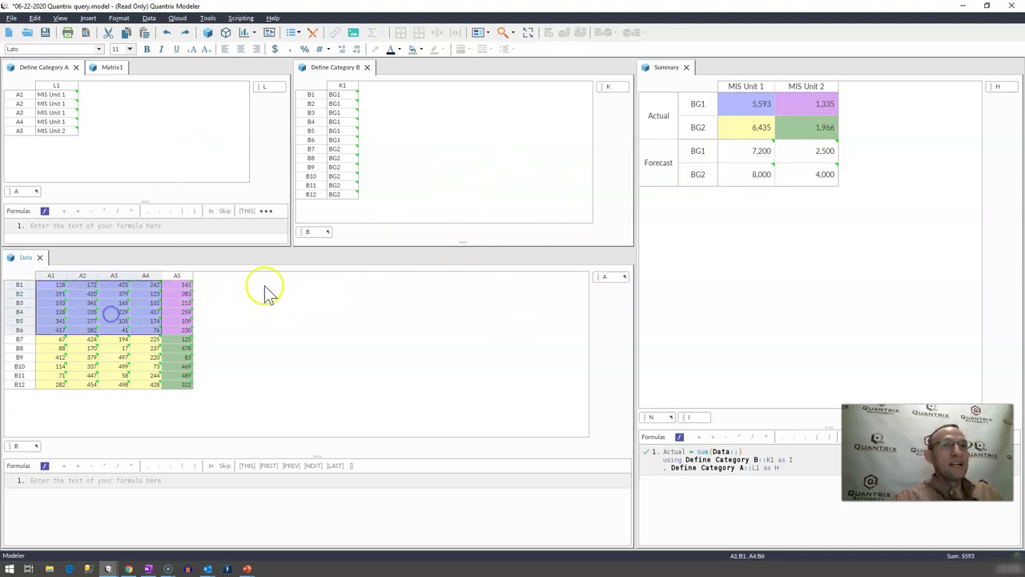
pyautogui.click(600, 278)
pyautogui.click(19, 446)
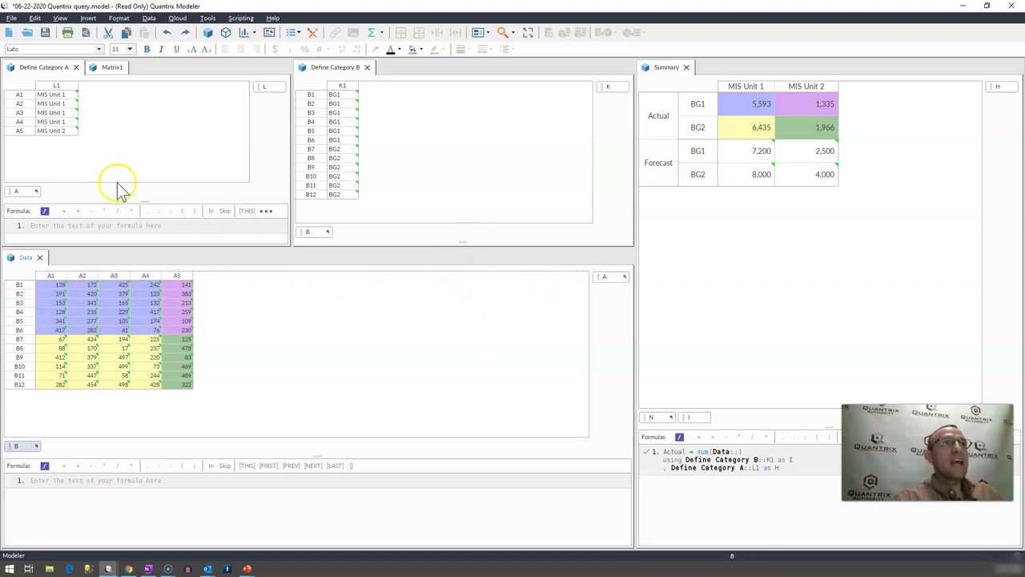
pyautogui.moveTo(54, 94); pyautogui.dragTo(61, 124)
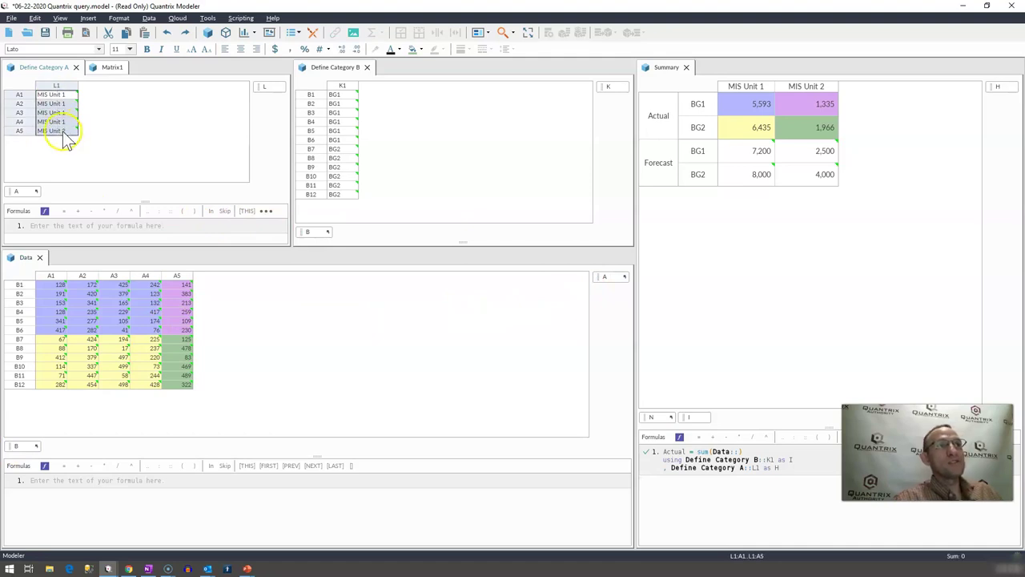
pyautogui.moveTo(339, 94); pyautogui.dragTo(343, 214)
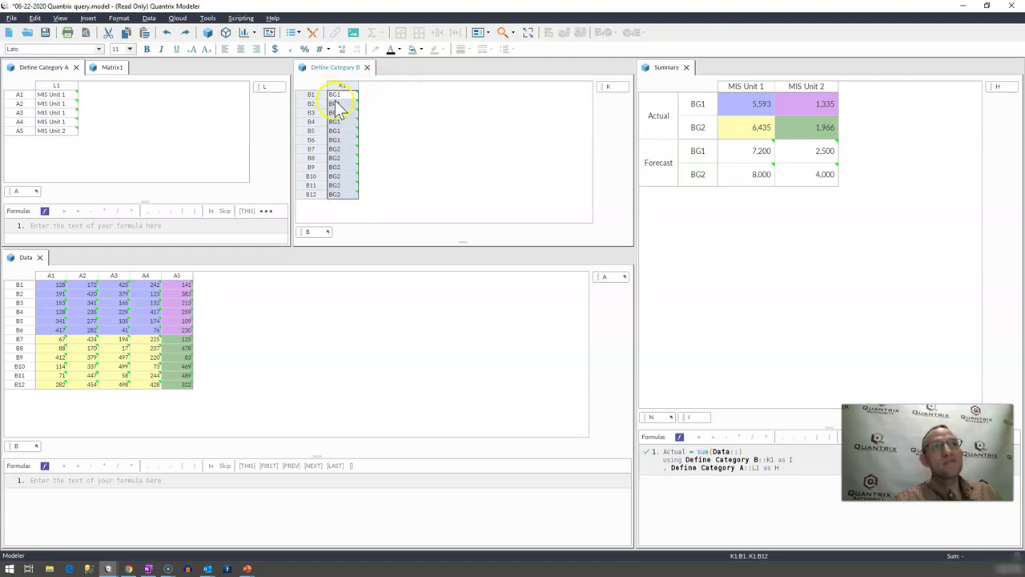
pyautogui.click(339, 185)
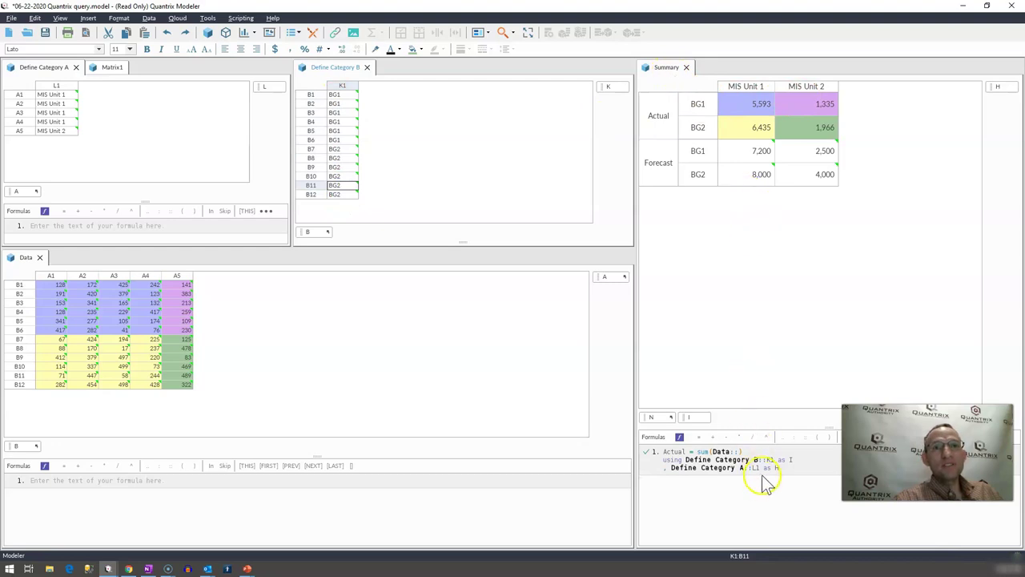
# Step: Enlarge the Summary formula area and check that MIS Unit 1's BG1 Actual total 5,593 matches Data
pyautogui.moveTo(829, 430); pyautogui.dragTo(815, 388)
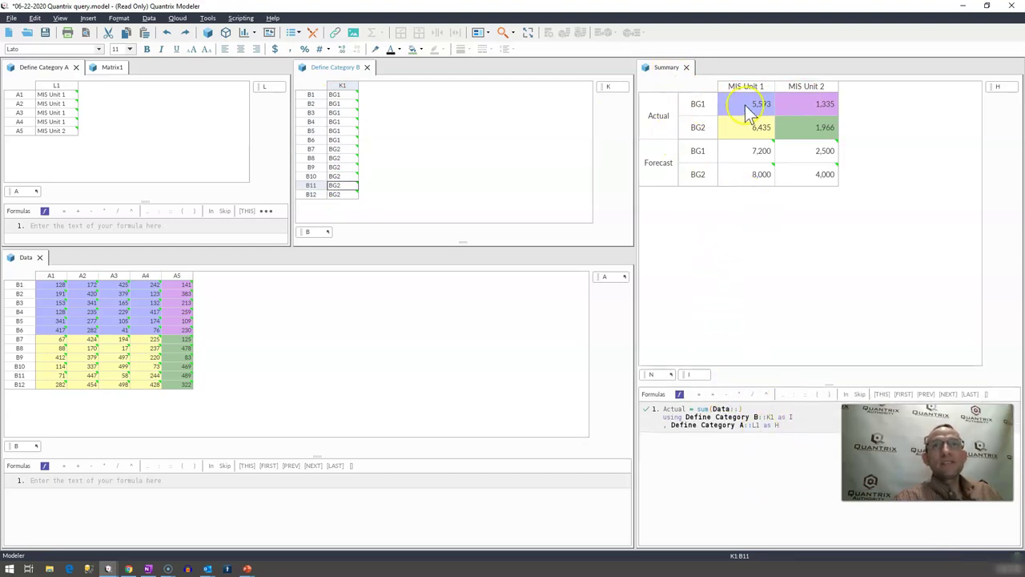
pyautogui.moveTo(745, 105); pyautogui.dragTo(775, 126)
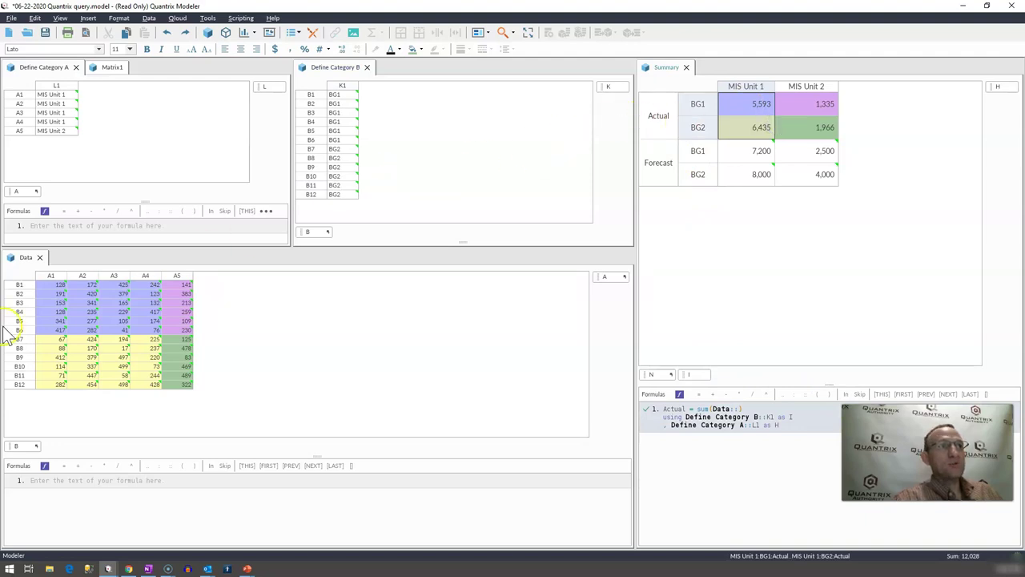
pyautogui.click(84, 304)
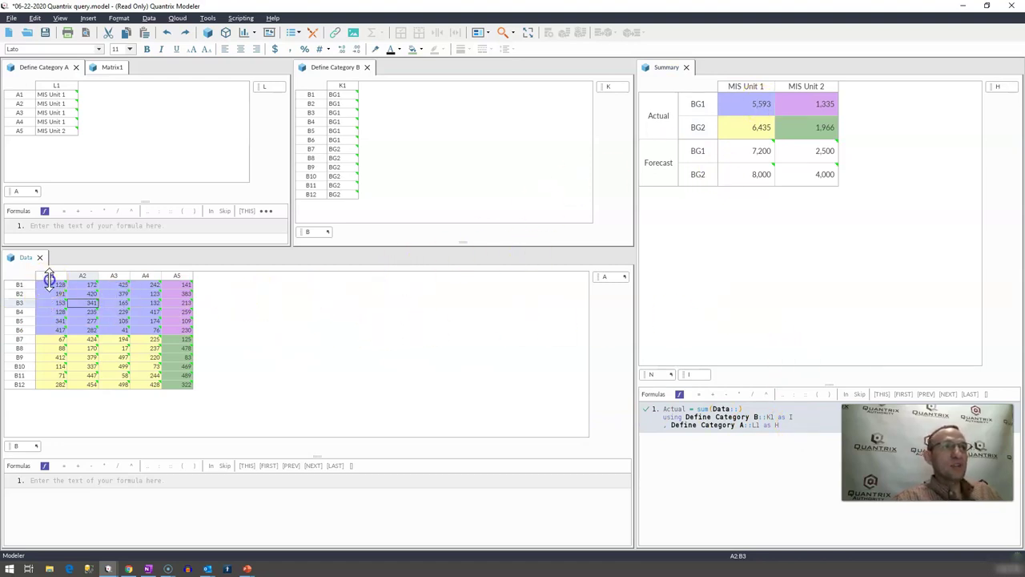
pyautogui.moveTo(49, 283); pyautogui.dragTo(154, 331)
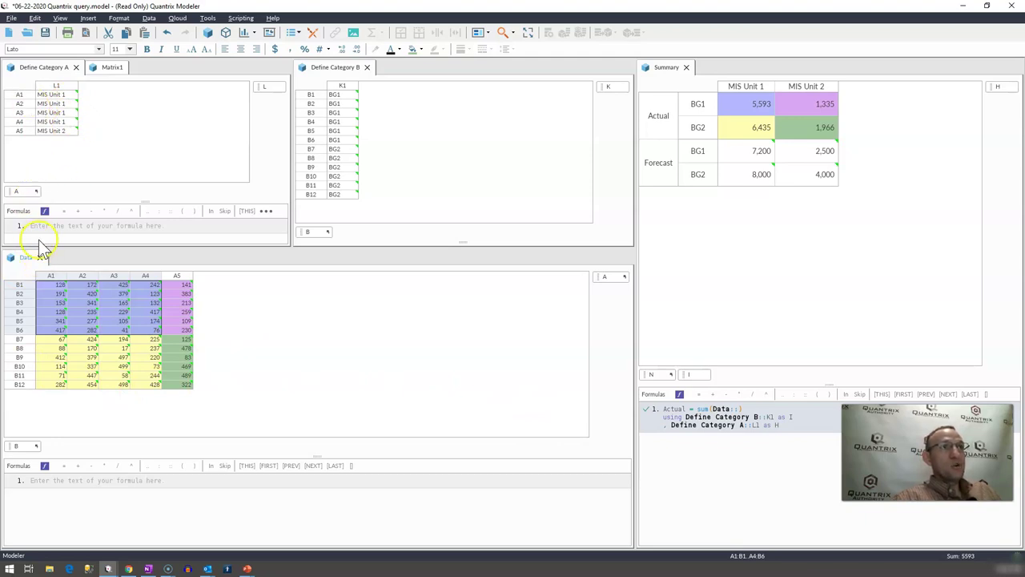
pyautogui.click(151, 289)
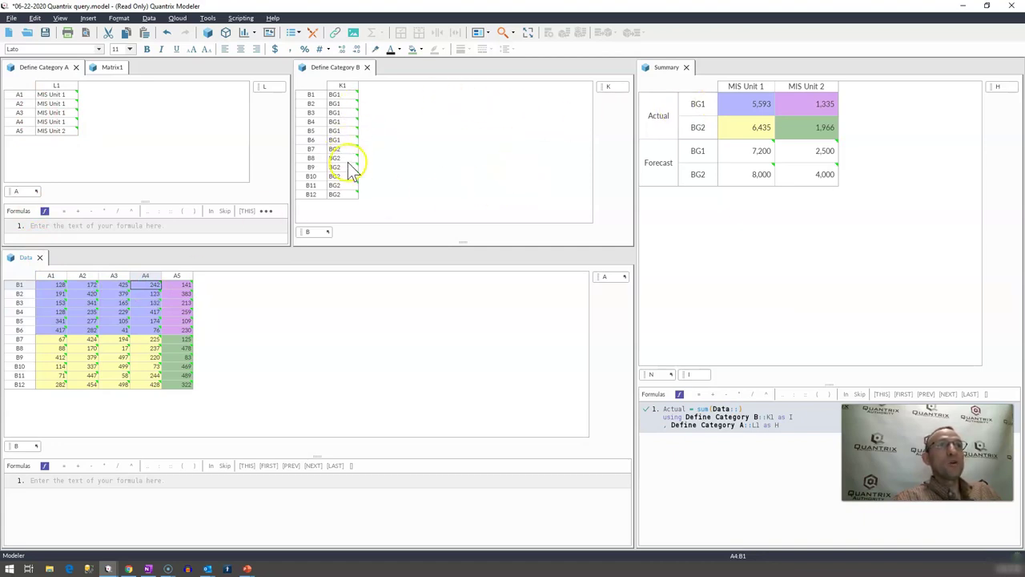
pyautogui.moveTo(54, 285); pyautogui.dragTo(146, 332)
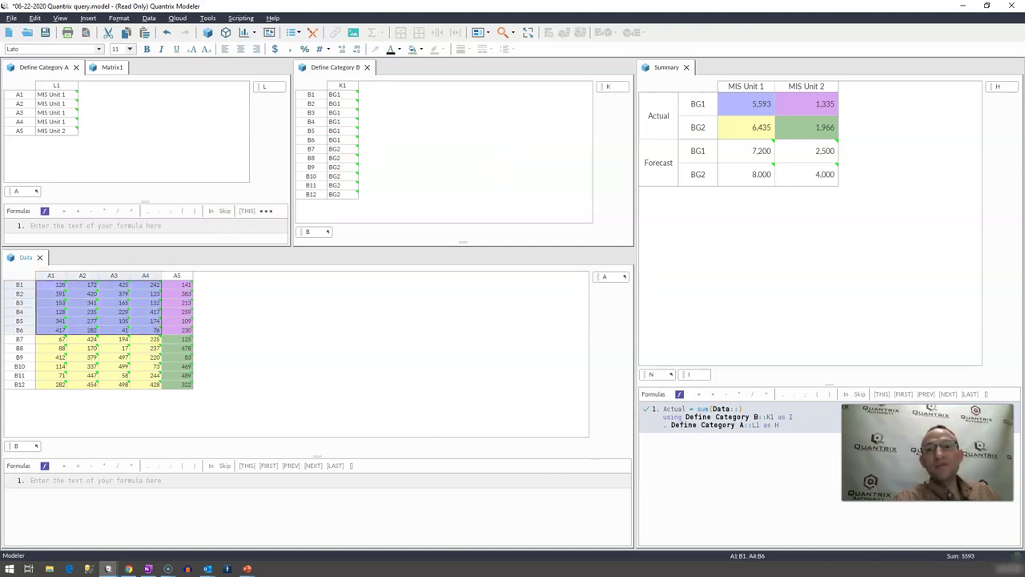
pyautogui.click(744, 108)
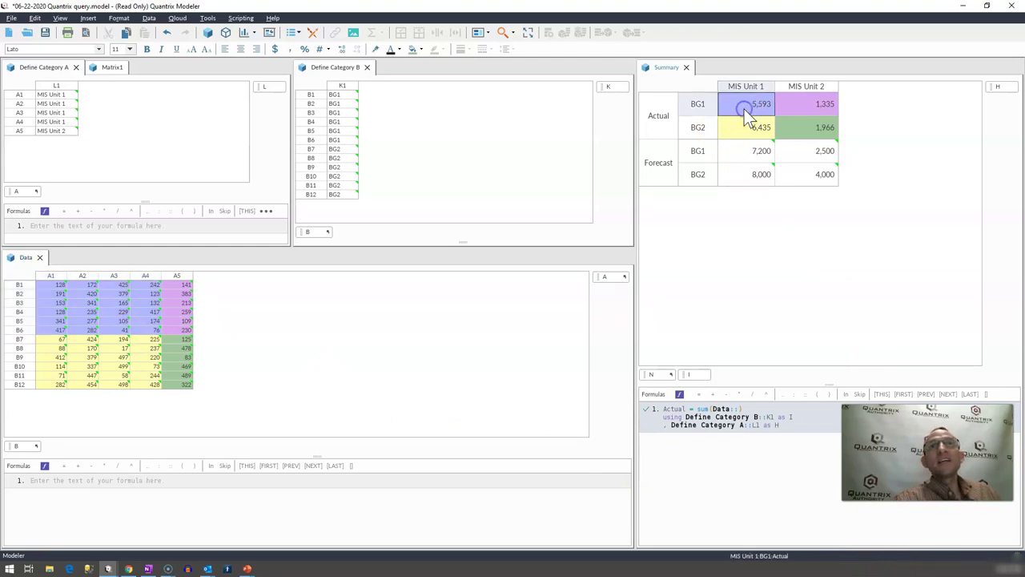
pyautogui.click(187, 340)
pyautogui.moveTo(186, 340); pyautogui.dragTo(185, 390)
pyautogui.click(194, 339)
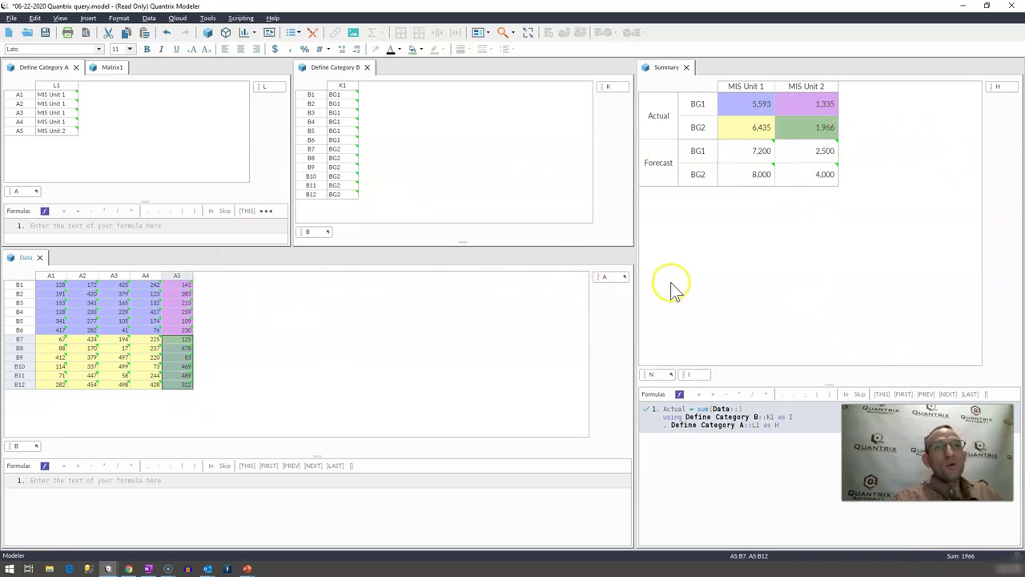
pyautogui.moveTo(744, 155); pyautogui.dragTo(811, 176)
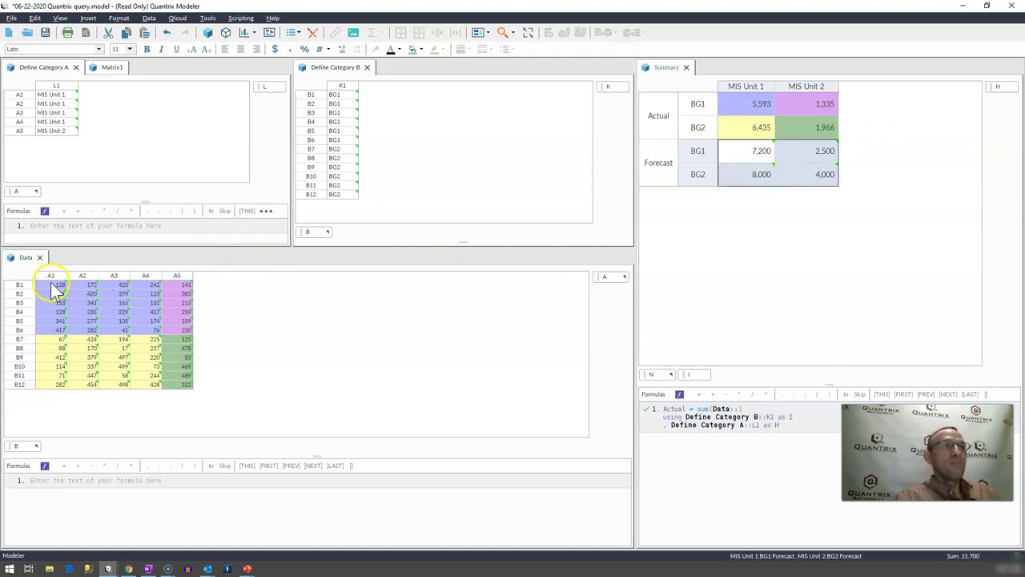
pyautogui.moveTo(52, 284); pyautogui.dragTo(54, 301)
pyautogui.moveTo(60, 337); pyautogui.dragTo(60, 337)
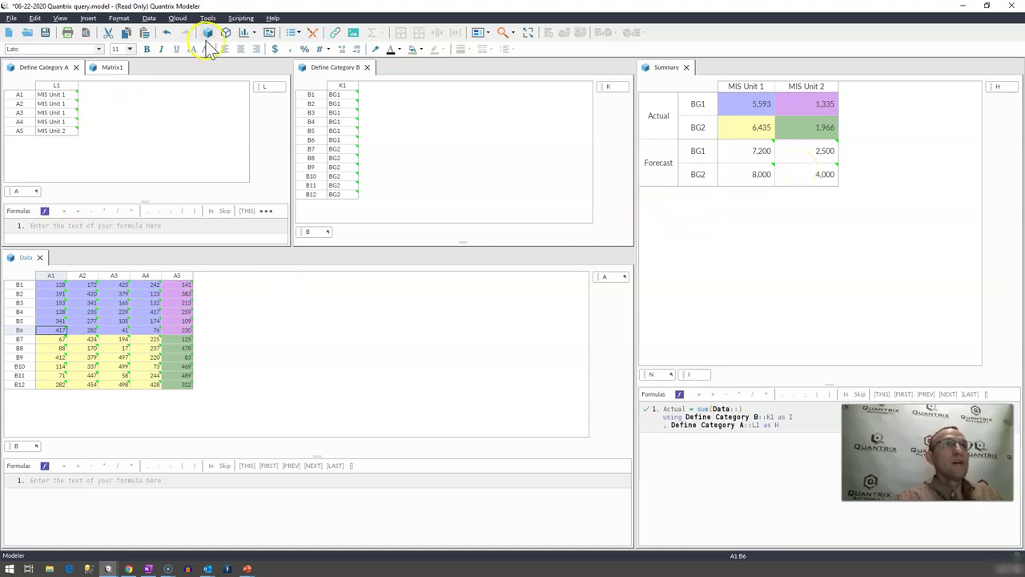
# Step: Dock the Data 2 view in the pane beside Data
pyautogui.click(291, 33)
pyautogui.click(26, 99)
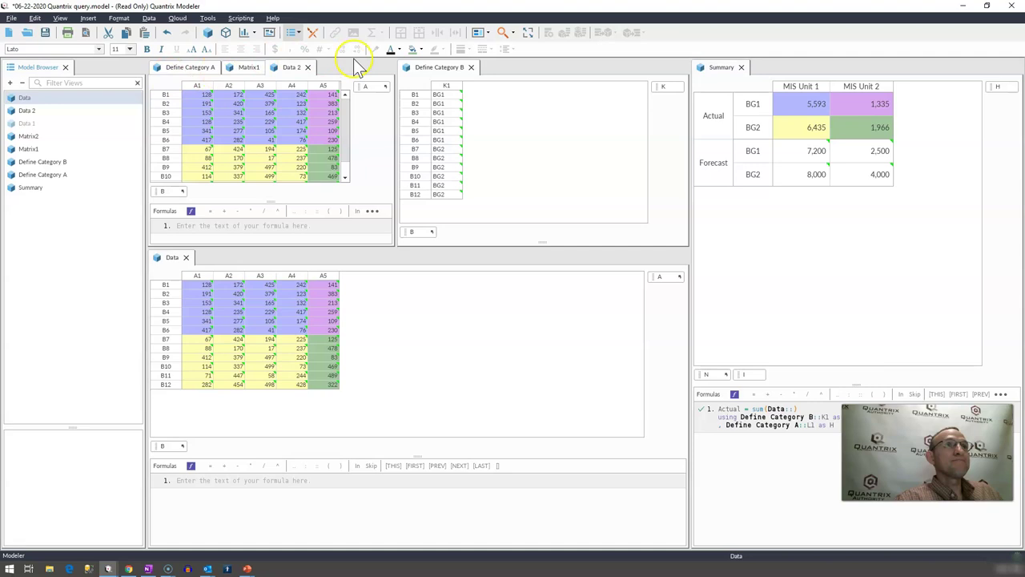
pyautogui.moveTo(291, 67); pyautogui.dragTo(218, 264)
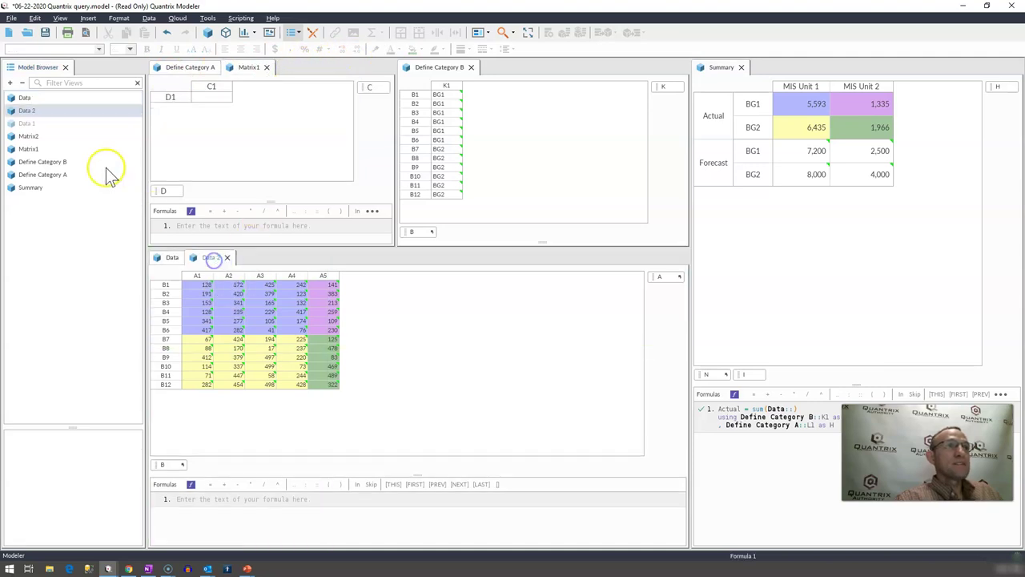
pyautogui.click(64, 68)
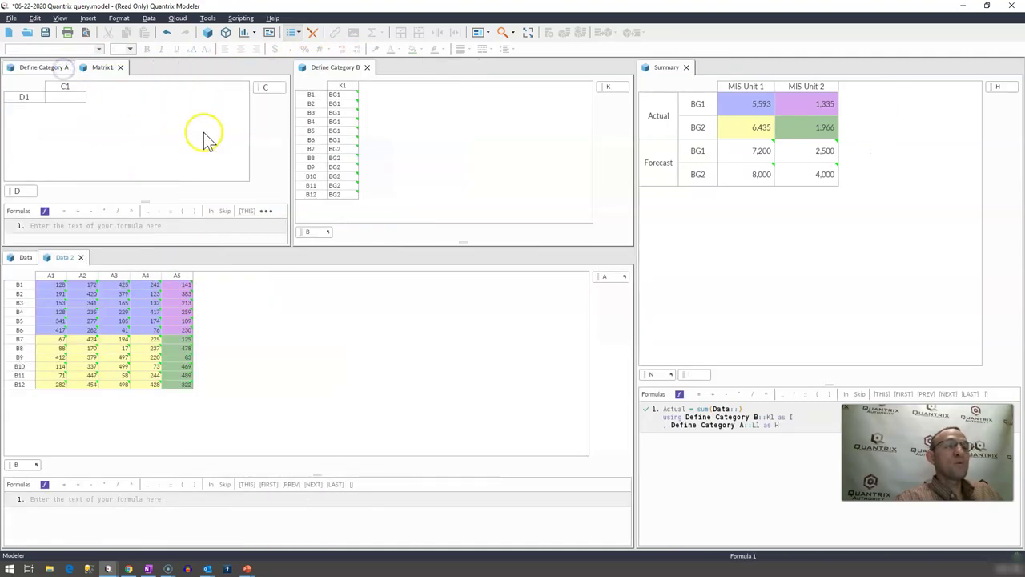
# Step: Rename Summary's N category to 'Actual or Forecast' and add it to Data 2
pyautogui.doubleClick(653, 374)
pyautogui.write('Ac')
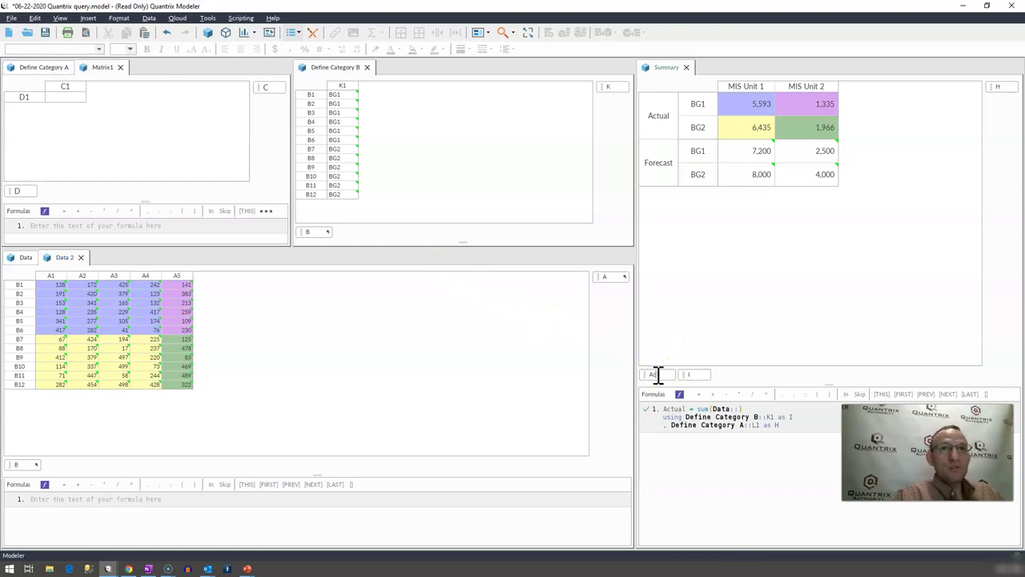
pyautogui.write('tual or Forecast')
pyautogui.press('Return')
pyautogui.moveTo(655, 375); pyautogui.dragTo(580, 299)
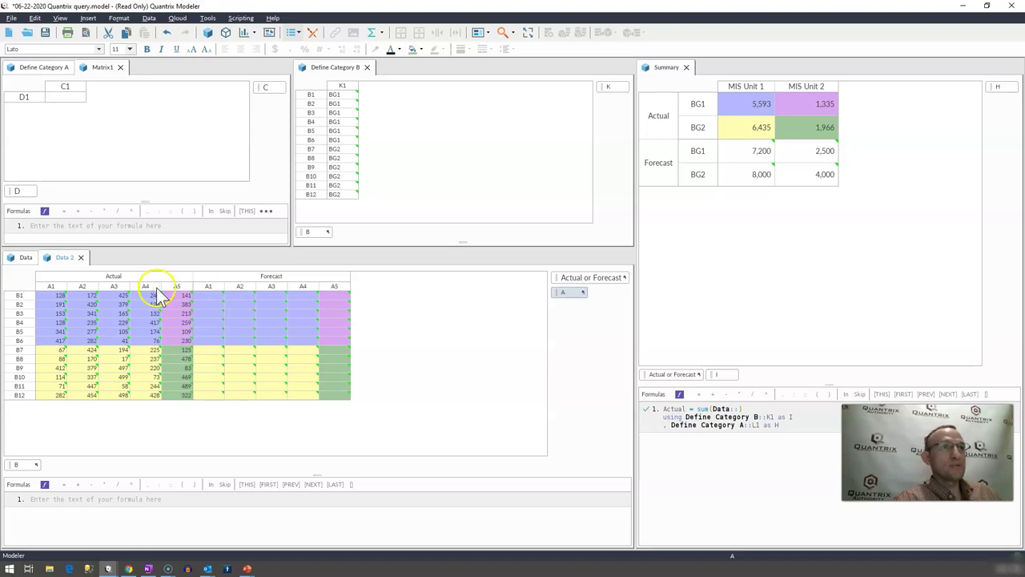
# Step: Add a Metrics category to Data 2 with items Values and Pct of Total
pyautogui.click(563, 292)
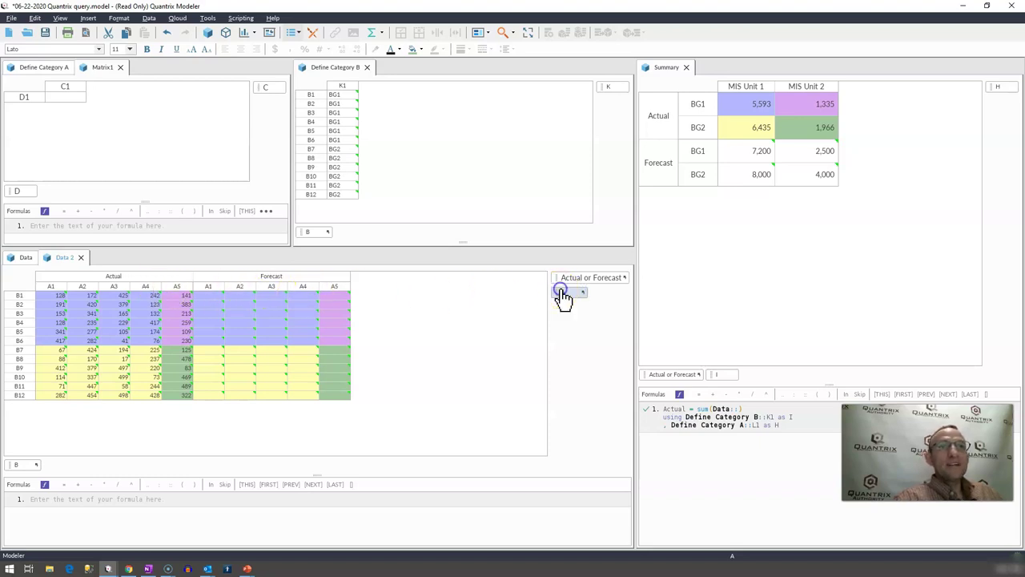
pyautogui.press('Return')
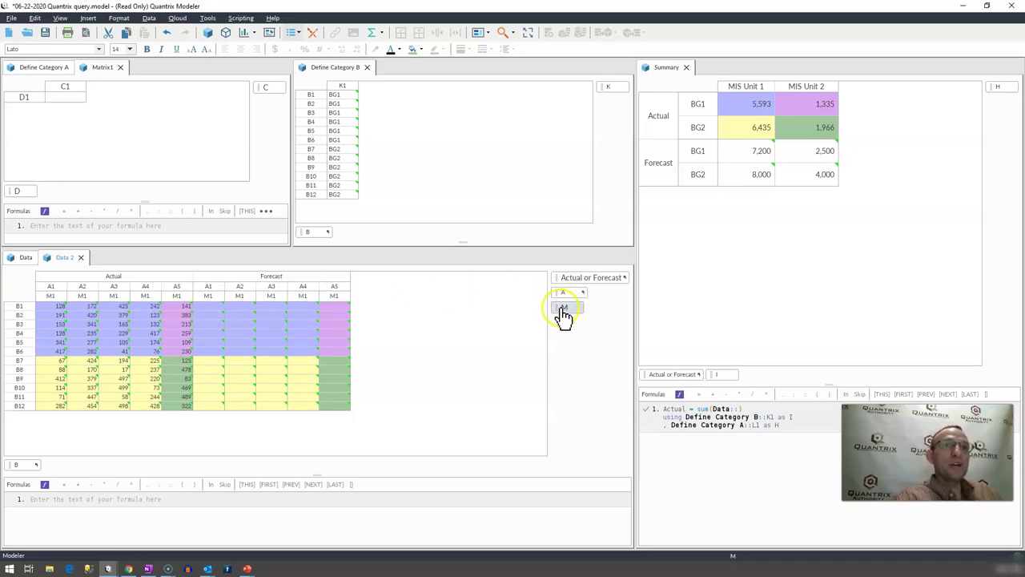
pyautogui.click(563, 312)
pyautogui.write('Metric')
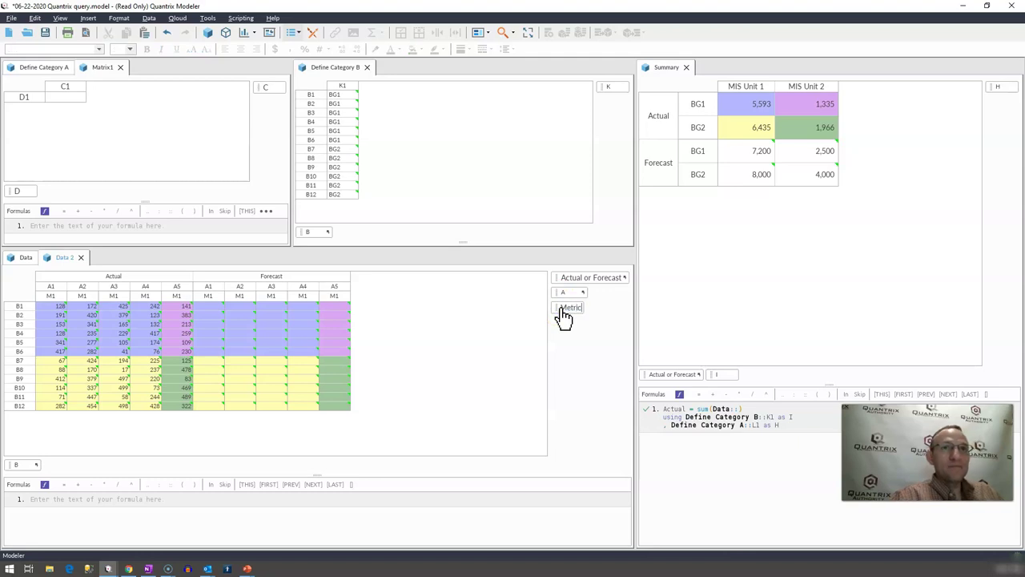
pyautogui.write('s')
pyautogui.click(52, 297)
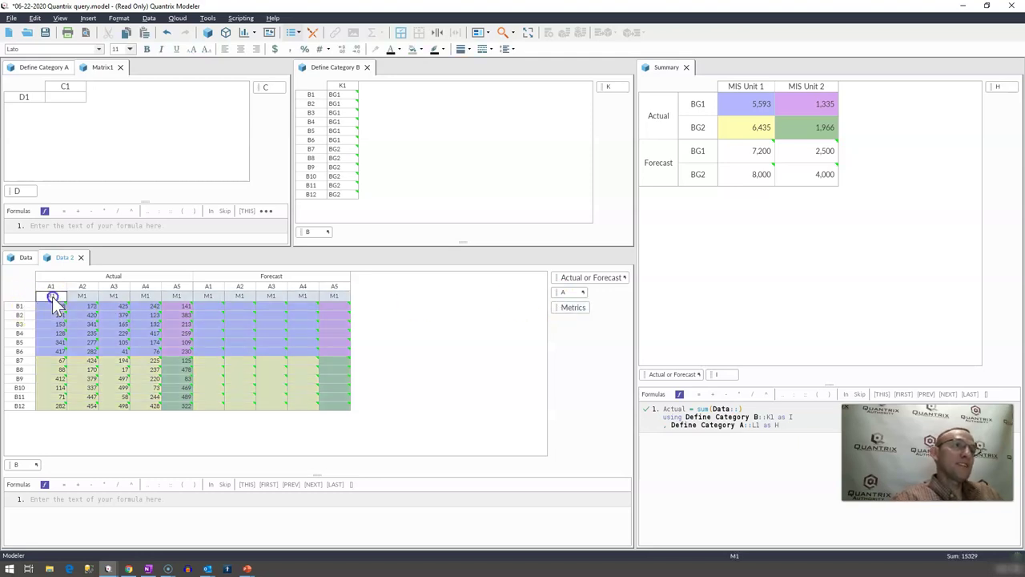
pyautogui.doubleClick(52, 296)
pyautogui.write('Value')
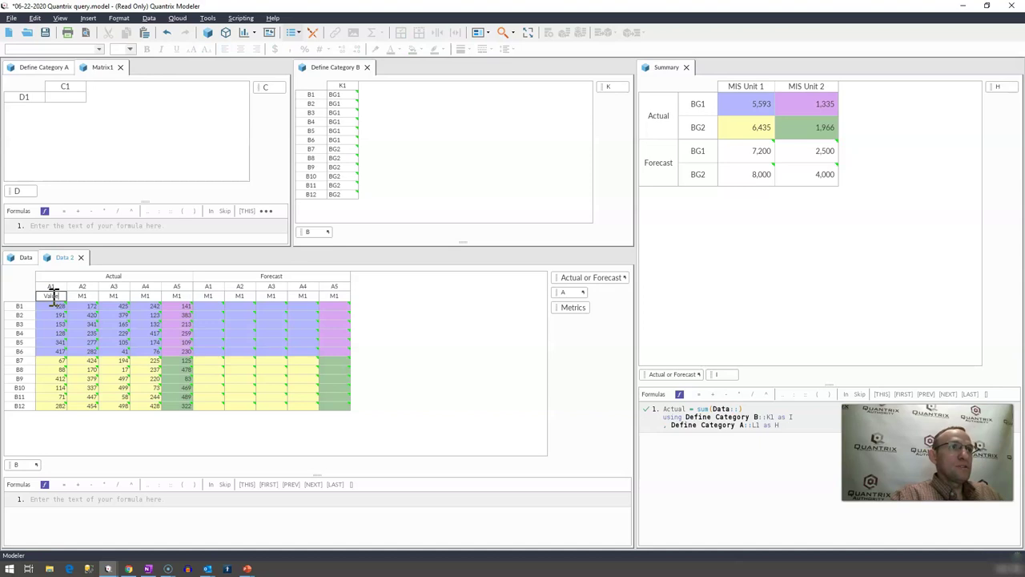
pyautogui.write('s')
pyautogui.press('Return')
pyautogui.write('Pct')
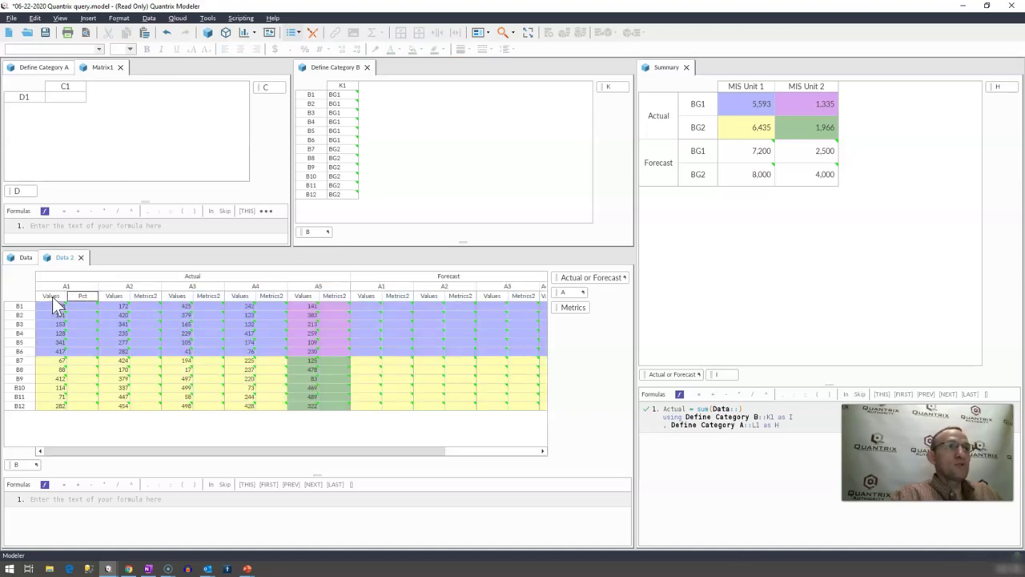
pyautogui.write(' of Total')
pyautogui.press('Return')
# Step: Nest the A category under Metrics and inspect the Actual, Forecast and Pct of Total columns
pyautogui.moveTo(563, 292); pyautogui.dragTo(577, 308)
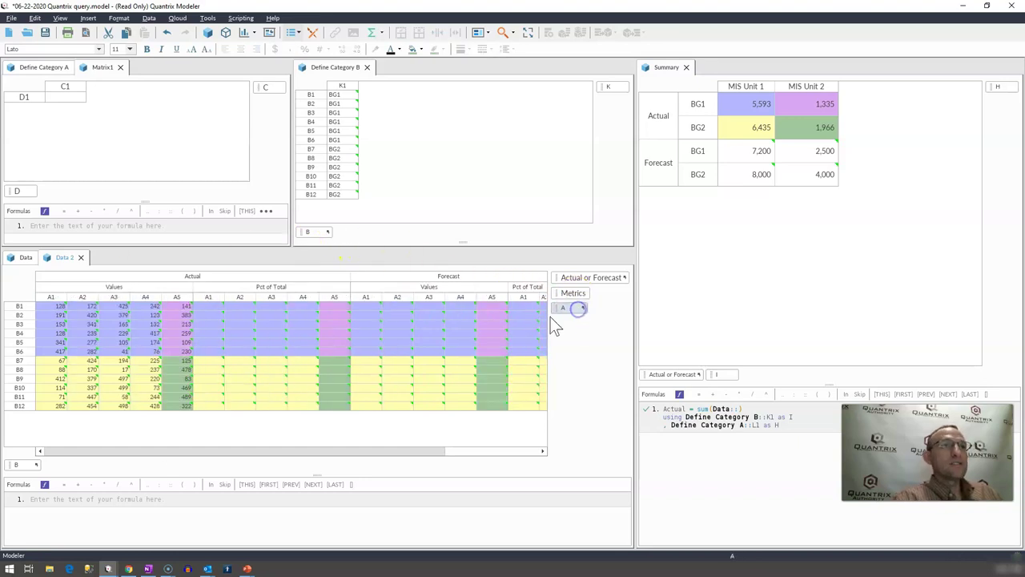
pyautogui.click(225, 277)
pyautogui.click(509, 276)
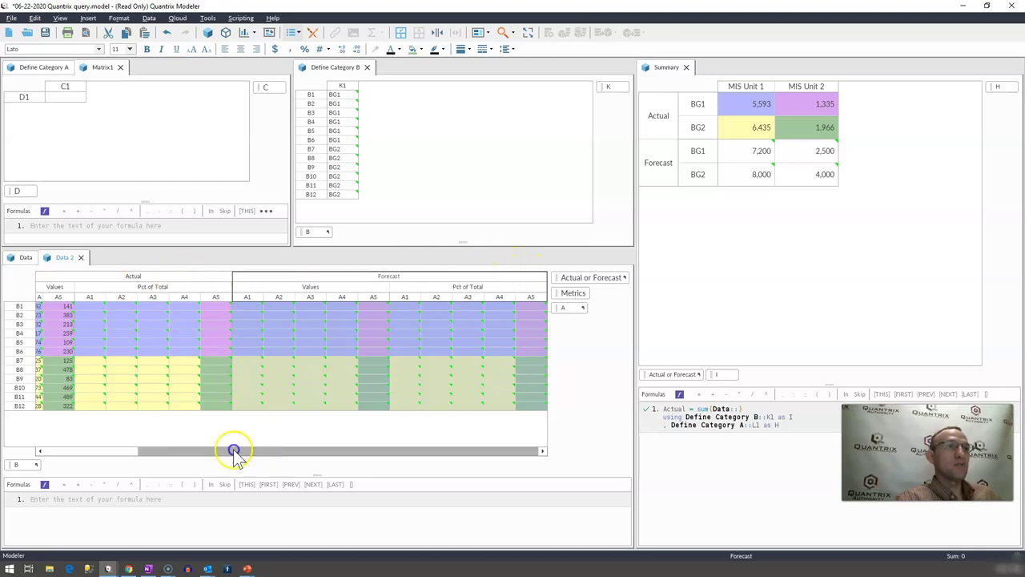
pyautogui.moveTo(238, 449); pyautogui.dragTo(68, 427)
pyautogui.click(249, 287)
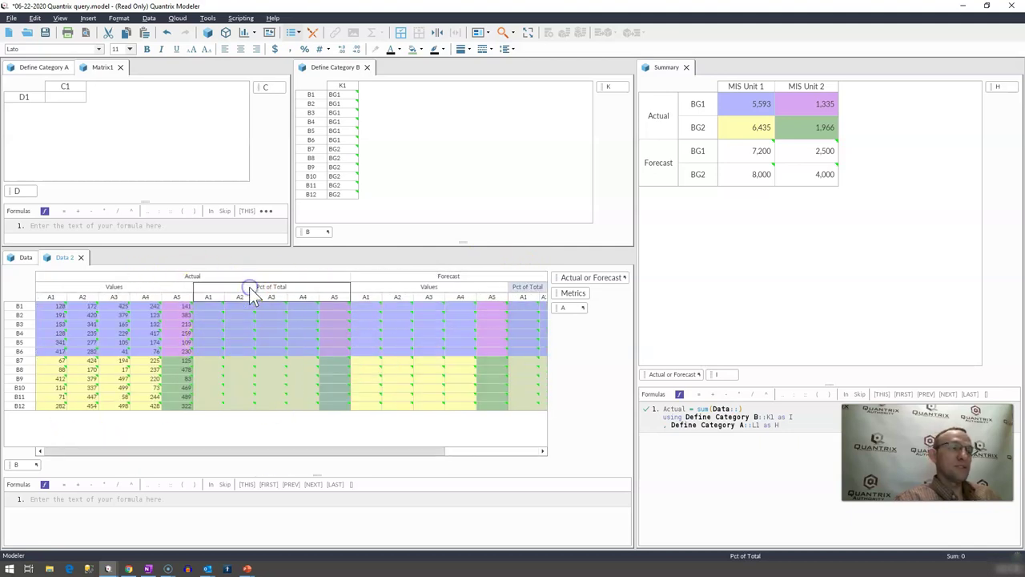
# Step: Write the Data 2 formula 'in Forecast, Pct of Total = Values / Summary::'
pyautogui.click(101, 499)
pyautogui.write('P')
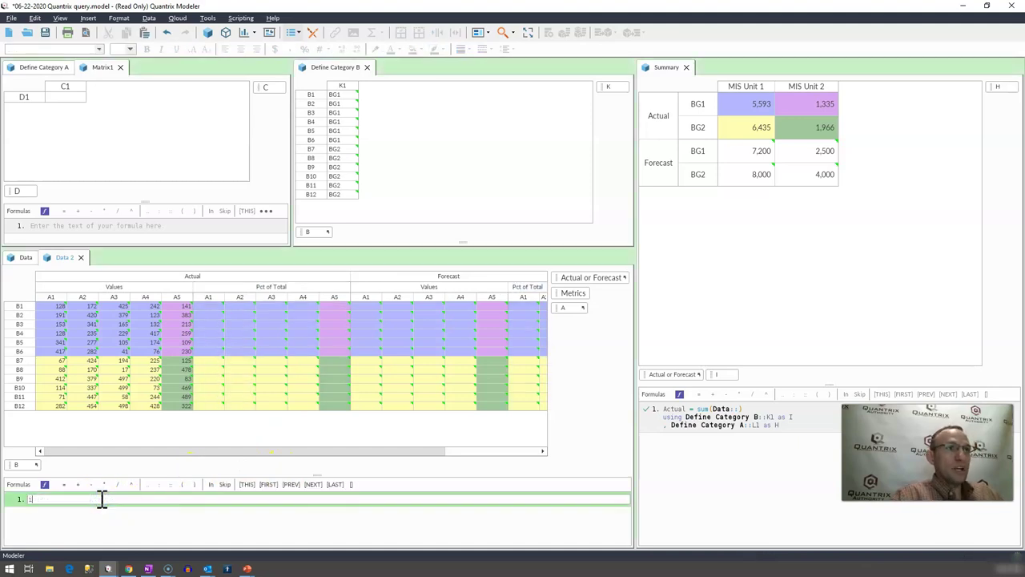
pyautogui.write('n fore')
pyautogui.press('Return')
pyautogui.write(', p')
pyautogui.press('Return')
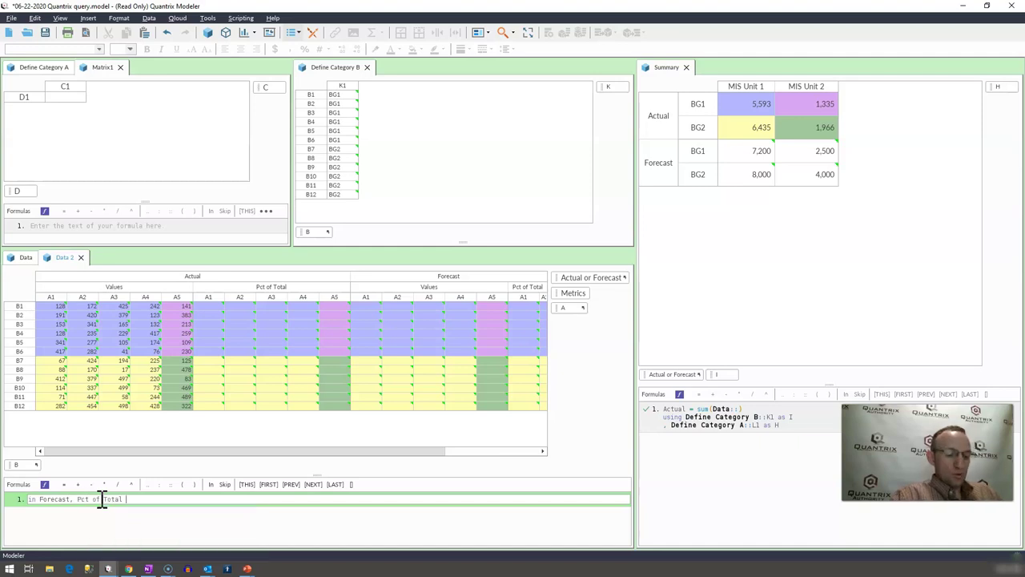
pyautogui.write('= values / su')
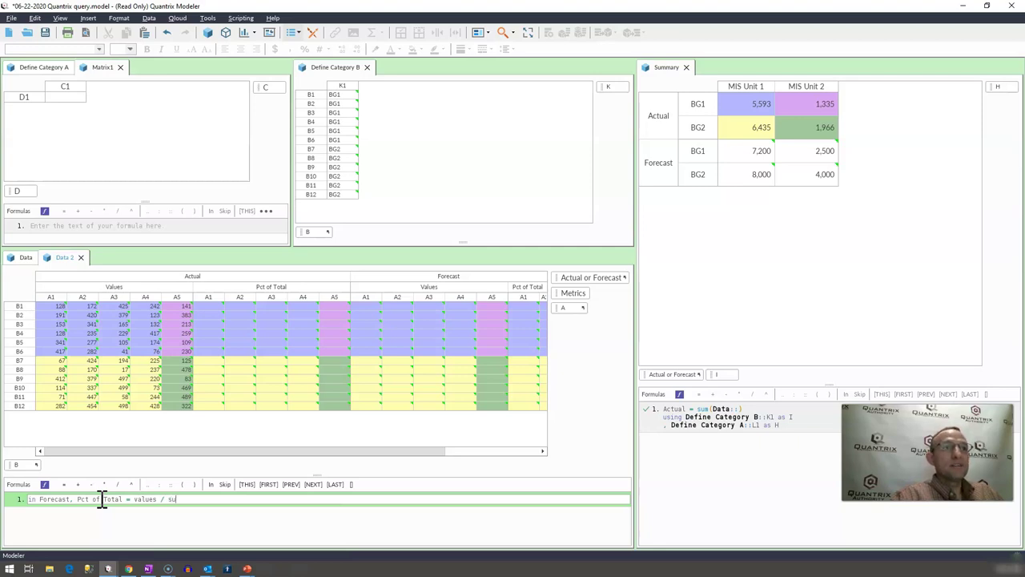
pyautogui.press('Return')
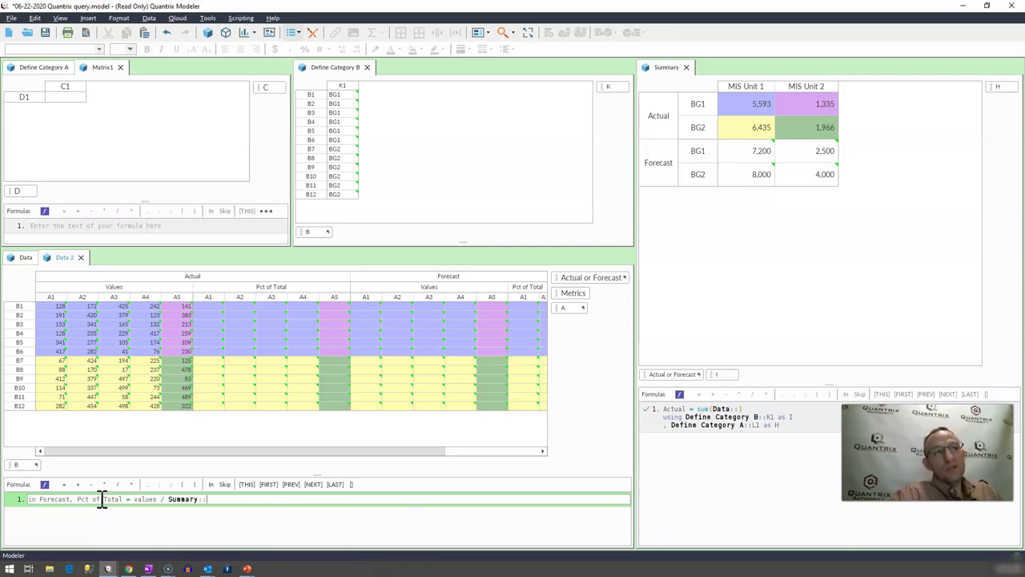
pyautogui.press('Return')
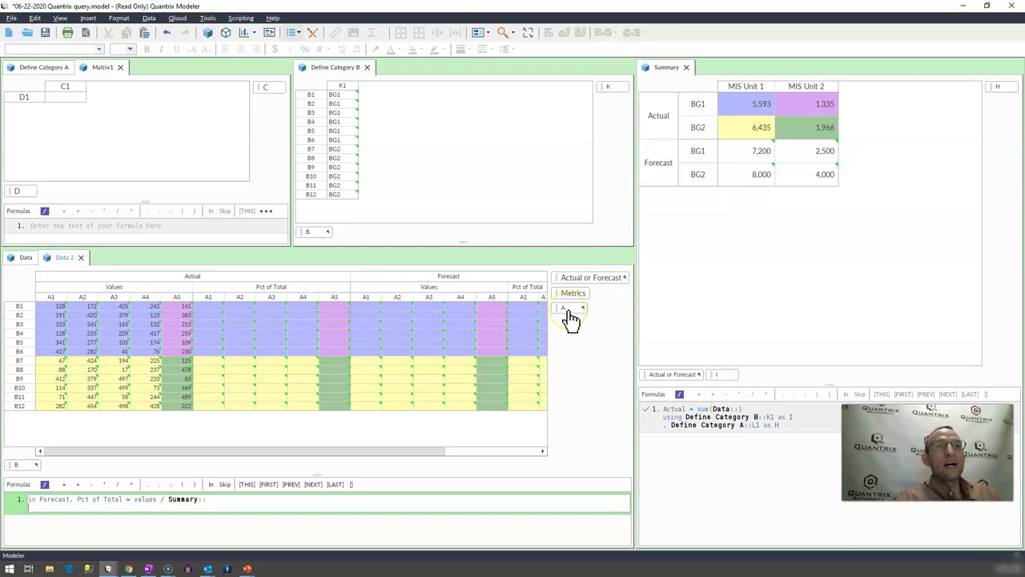
# Step: Map Define Category B::K1 as Summary::I and Define Category A::L1 as Summary::H, committing the formula
pyautogui.moveTo(570, 318)
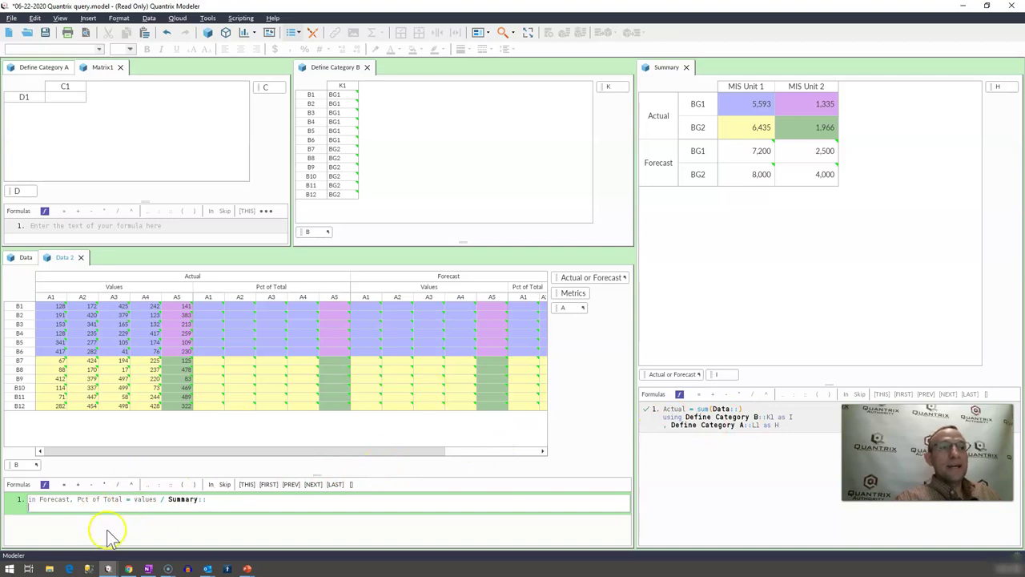
pyautogui.write('usi')
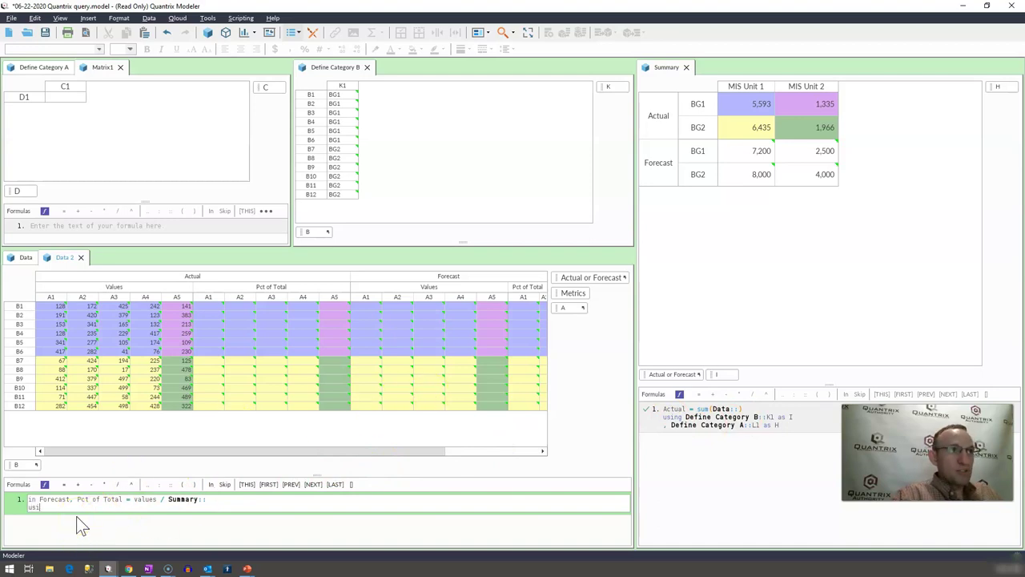
pyautogui.write('n')
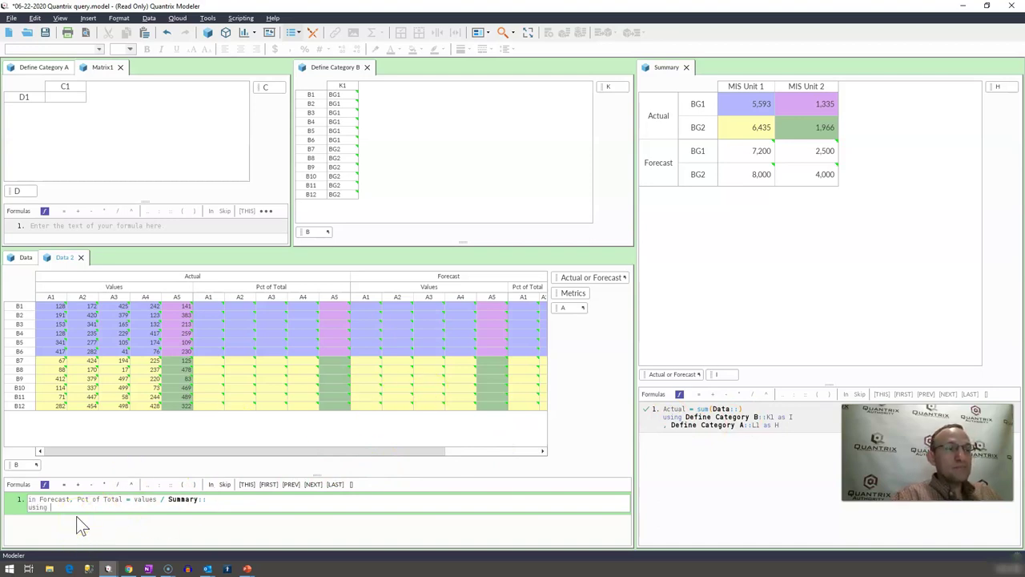
pyautogui.write('g')
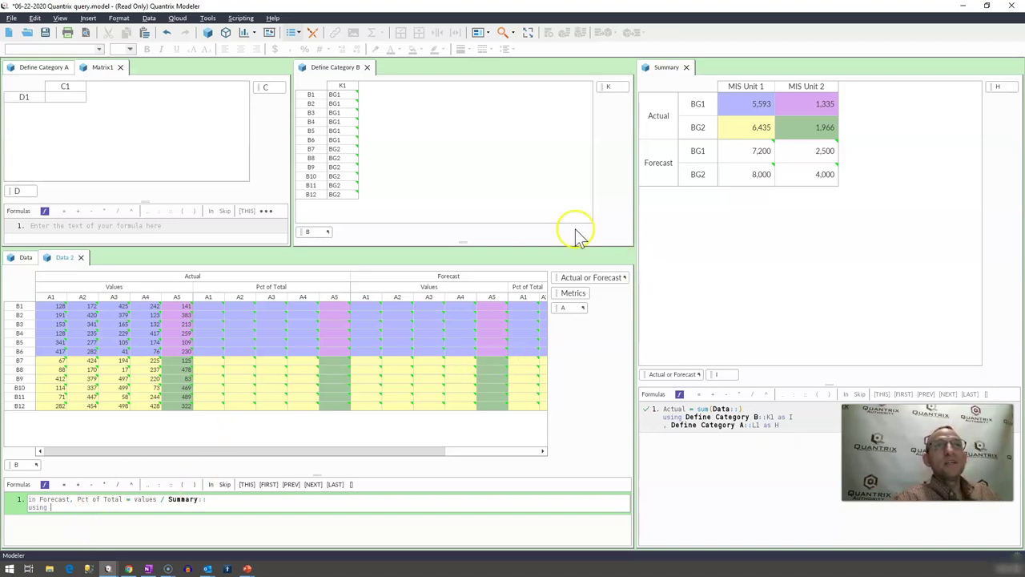
pyautogui.click(350, 85)
pyautogui.write('as')
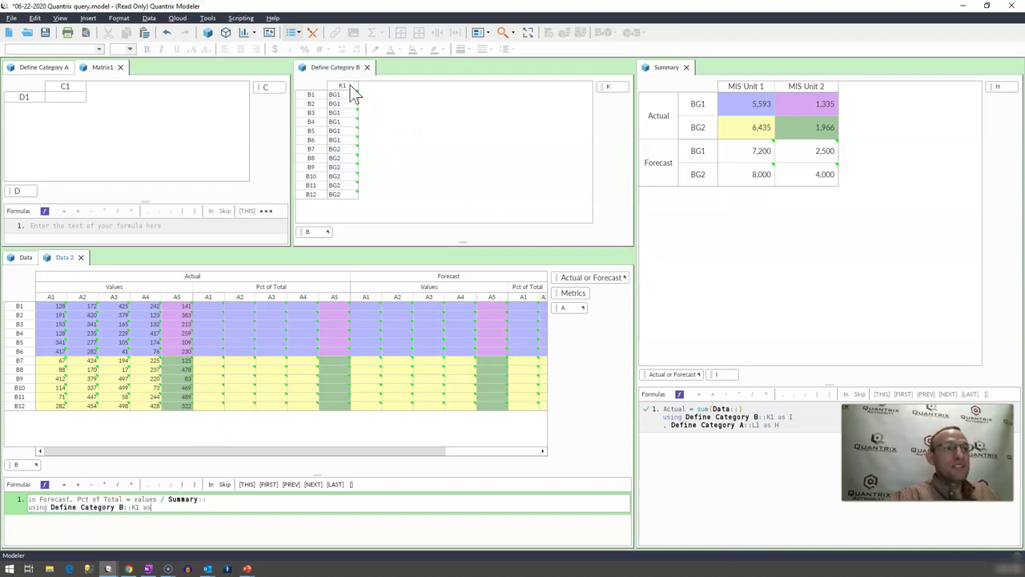
pyautogui.click(721, 374)
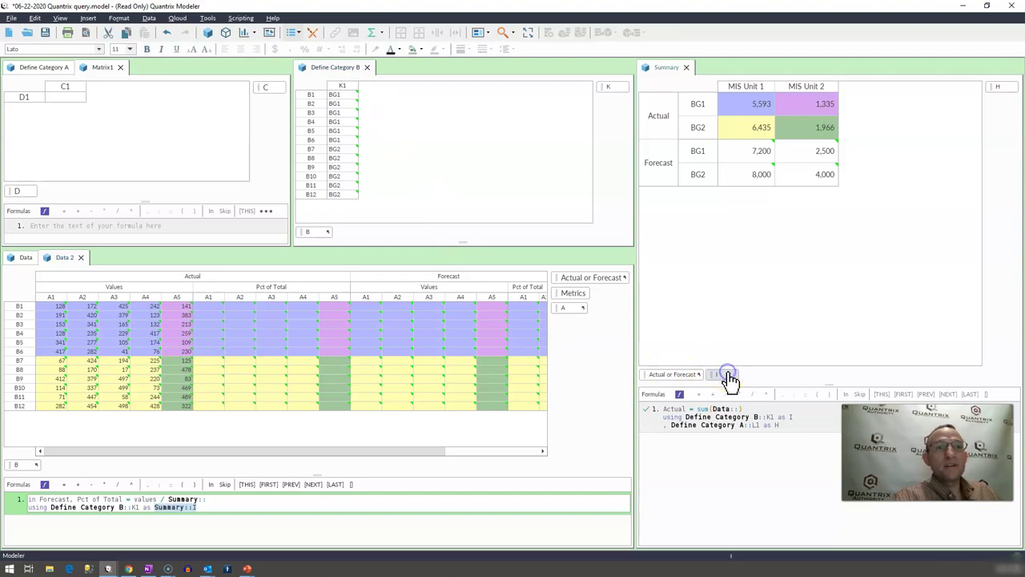
pyautogui.press('Return')
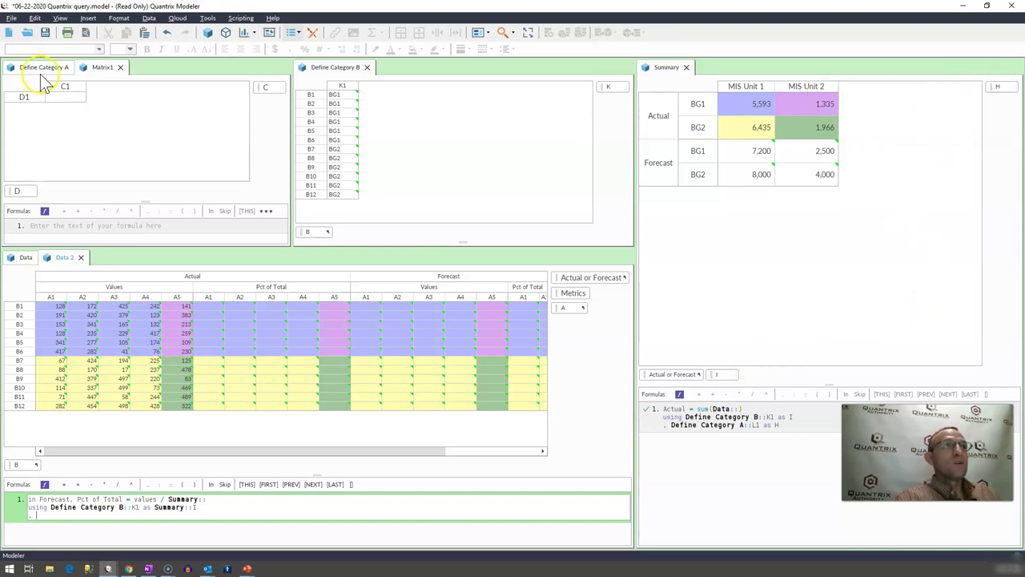
pyautogui.click(43, 69)
pyautogui.click(56, 86)
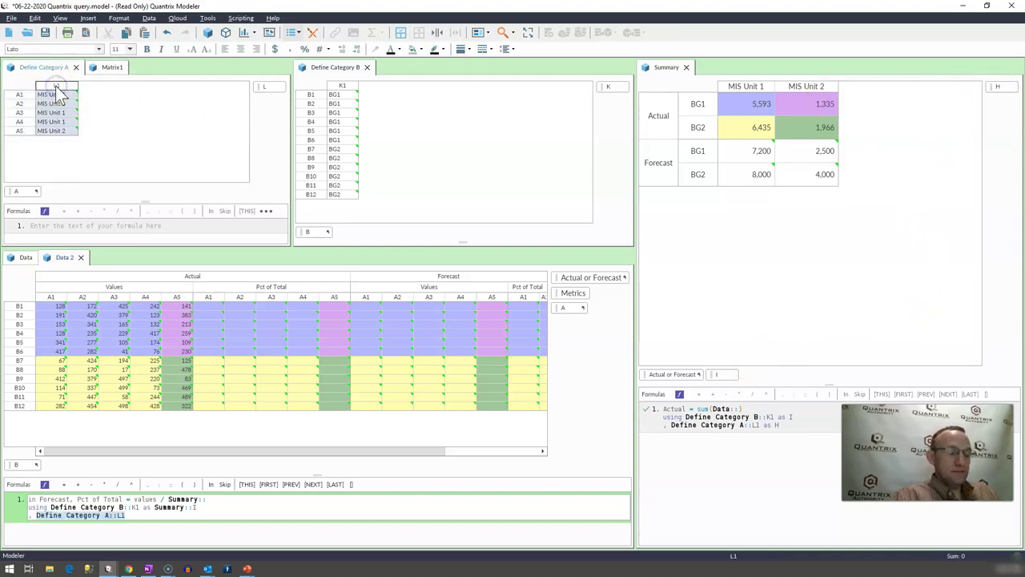
pyautogui.write('as')
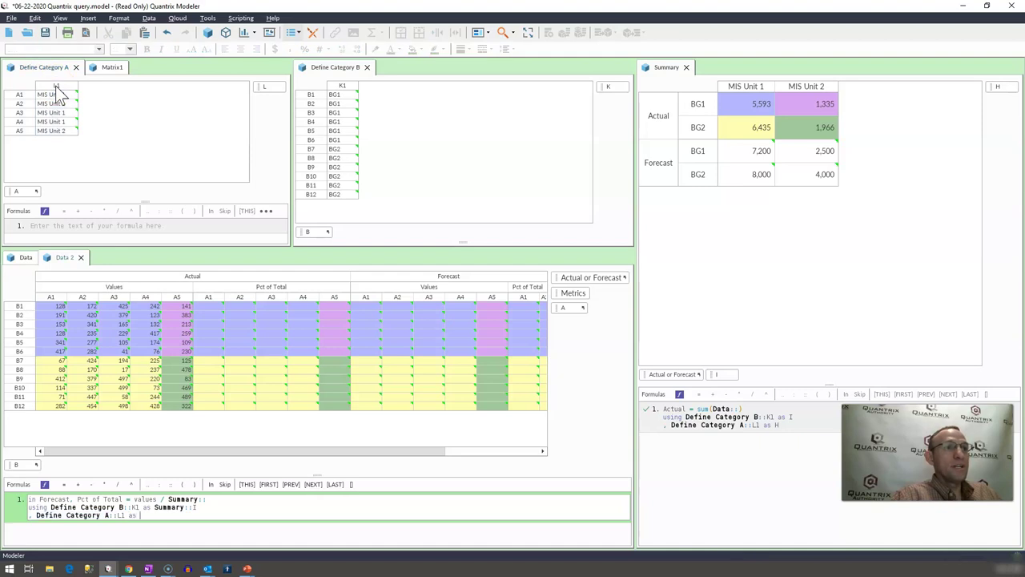
pyautogui.click(999, 87)
pyautogui.press('Return')
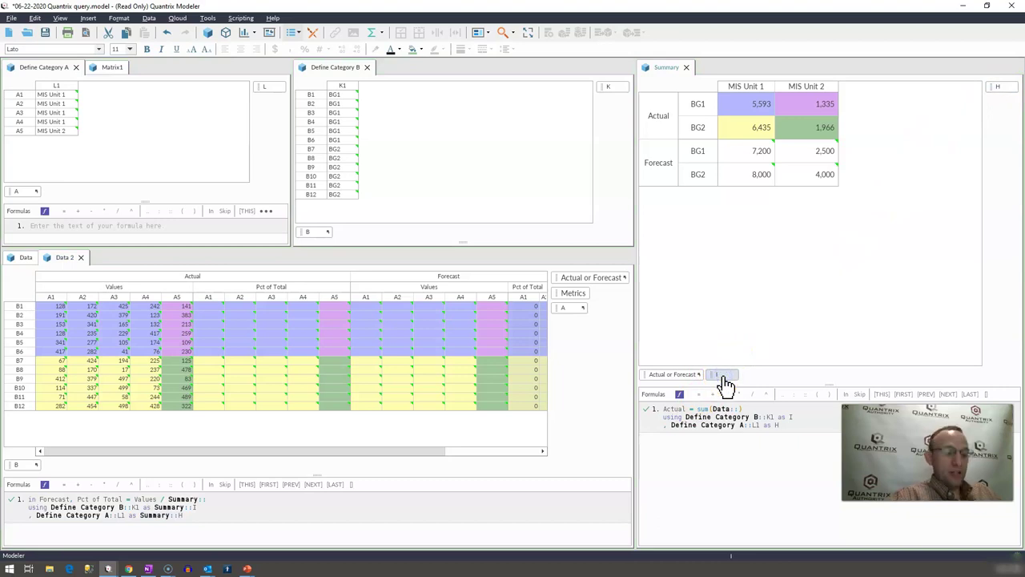
pyautogui.write('G')
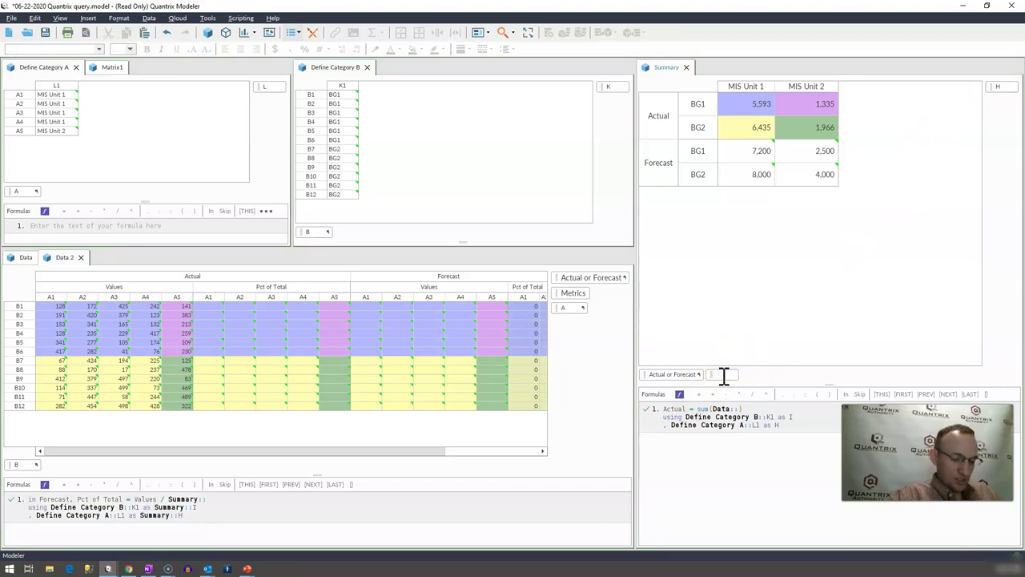
pyautogui.write('s')
# Step: Rename Summary categories I to BGs and H to MIS Units
pyautogui.click(997, 87)
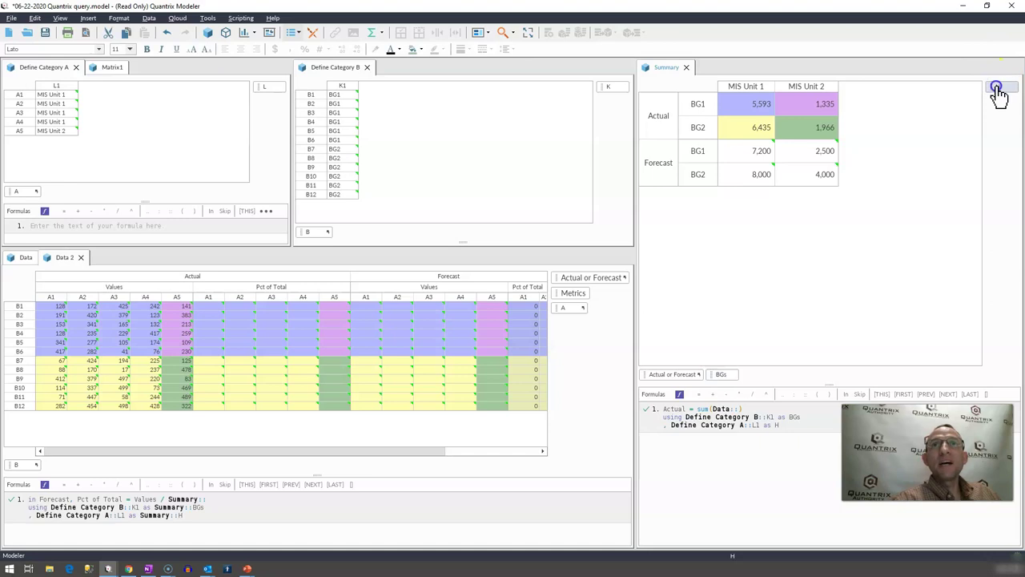
pyautogui.write('MIS Units')
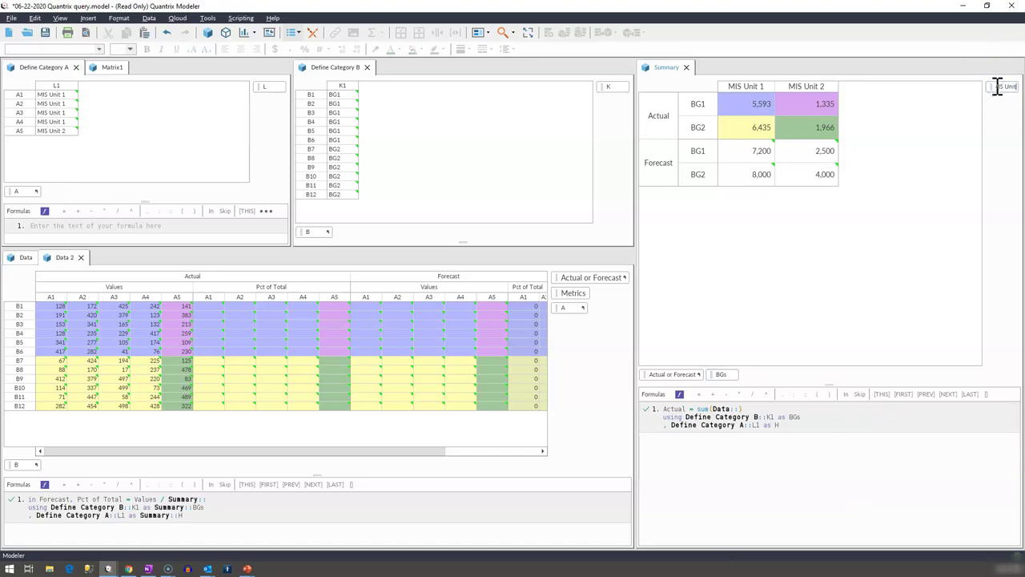
pyautogui.press('Return')
pyautogui.click(993, 94)
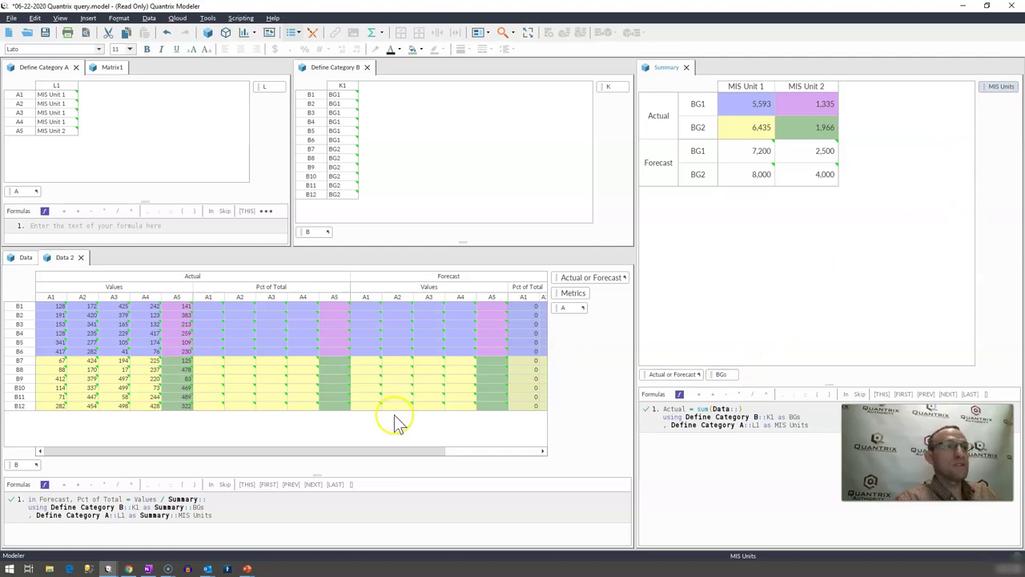
# Step: Enlarge the formulas area below the Data 2 table and select an Actual Pct of Total cell
pyautogui.moveTo(297, 450); pyautogui.dragTo(177, 435)
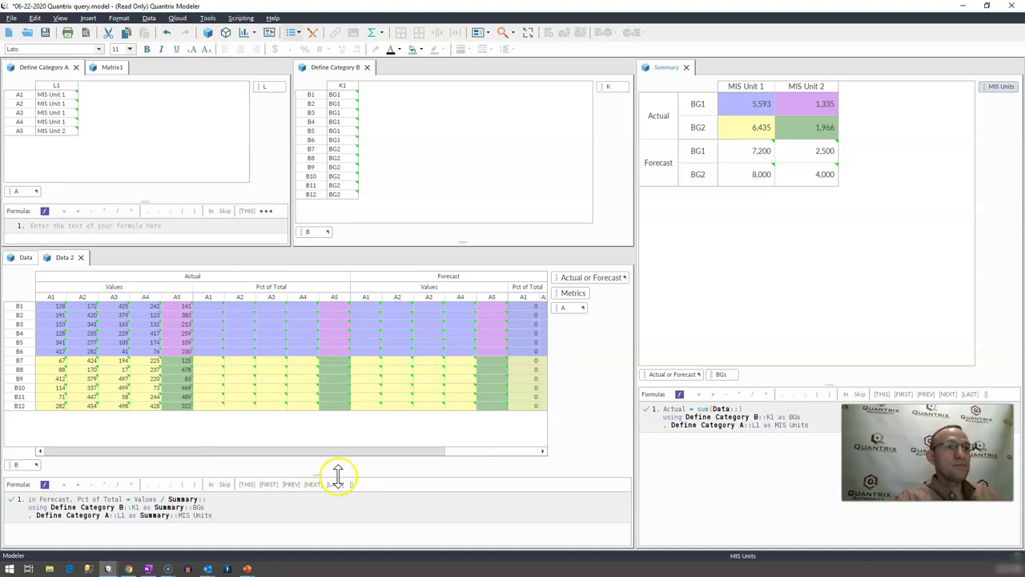
pyautogui.moveTo(320, 463); pyautogui.dragTo(320, 442)
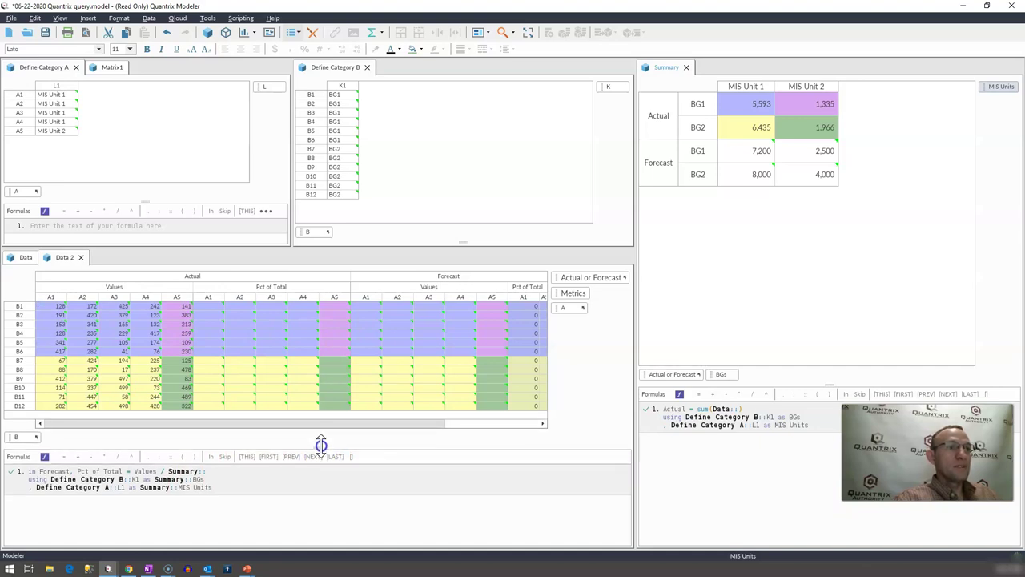
pyautogui.click(211, 325)
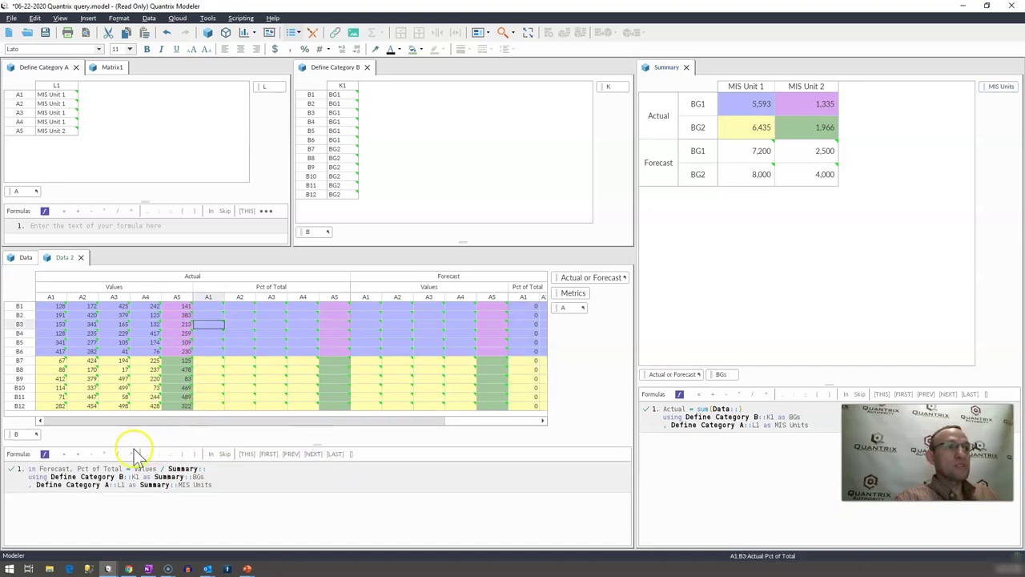
pyautogui.click(70, 471)
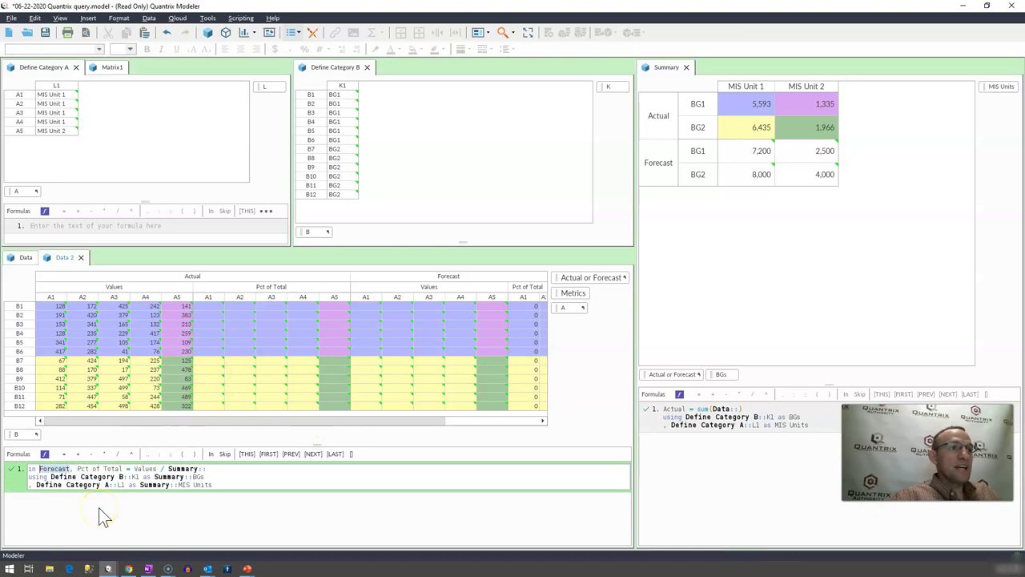
pyautogui.write('Actual')
pyautogui.press('Down')
pyautogui.press('Down')
pyautogui.press('Return')
pyautogui.press('Return')
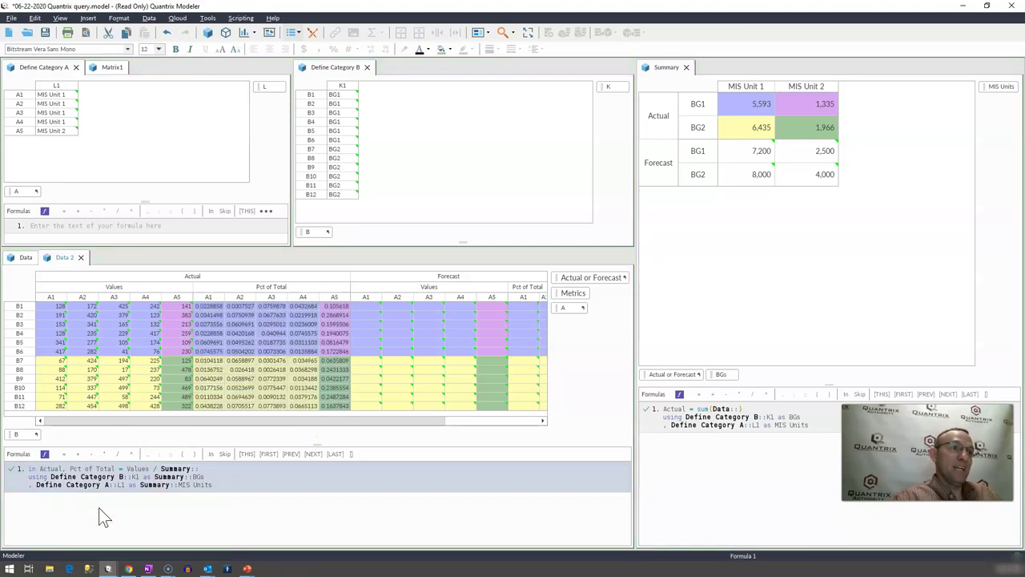
pyautogui.click(209, 306)
pyautogui.moveTo(211, 305); pyautogui.dragTo(304, 349)
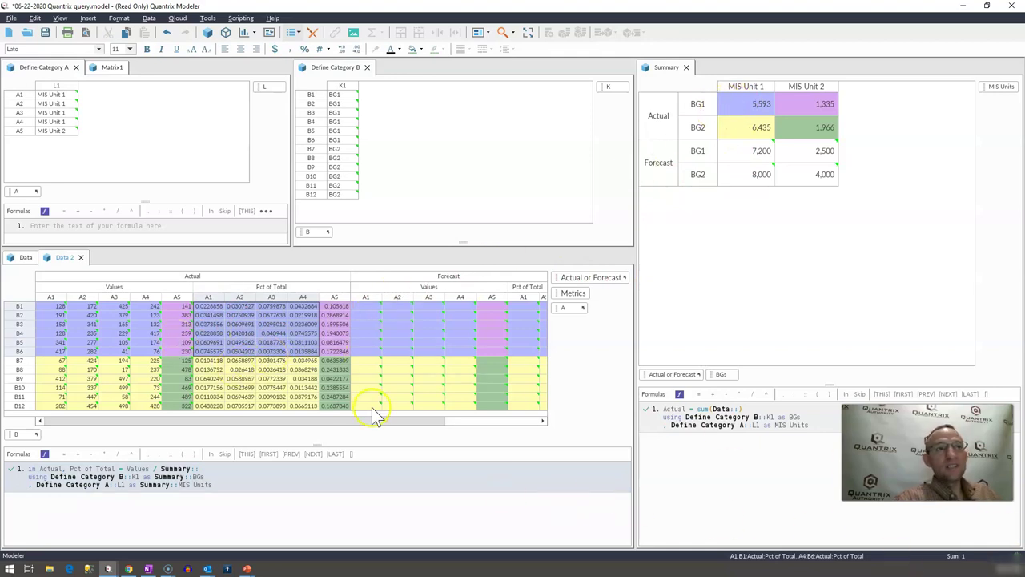
pyautogui.moveTo(331, 360); pyautogui.dragTo(337, 410)
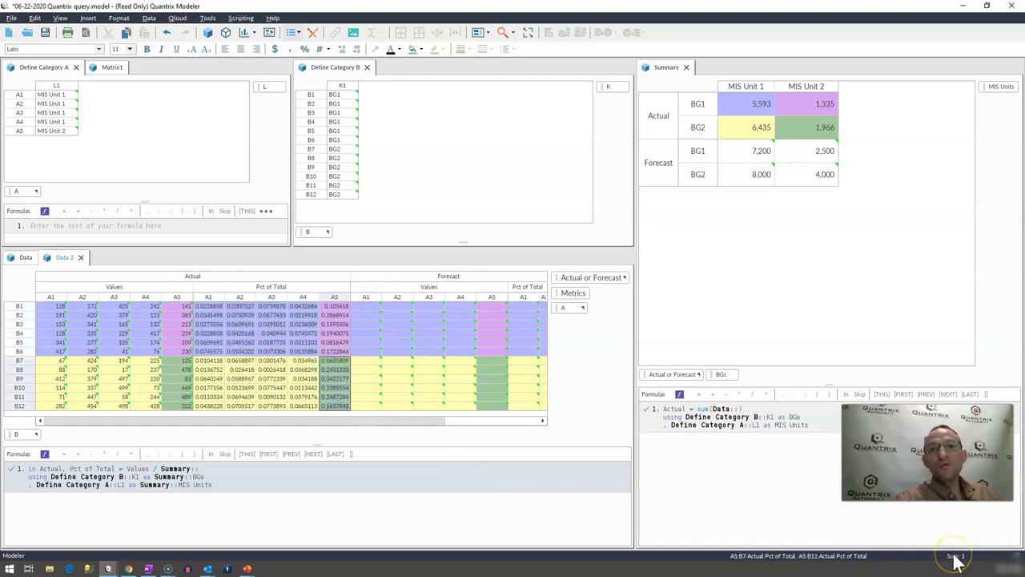
pyautogui.click(176, 362)
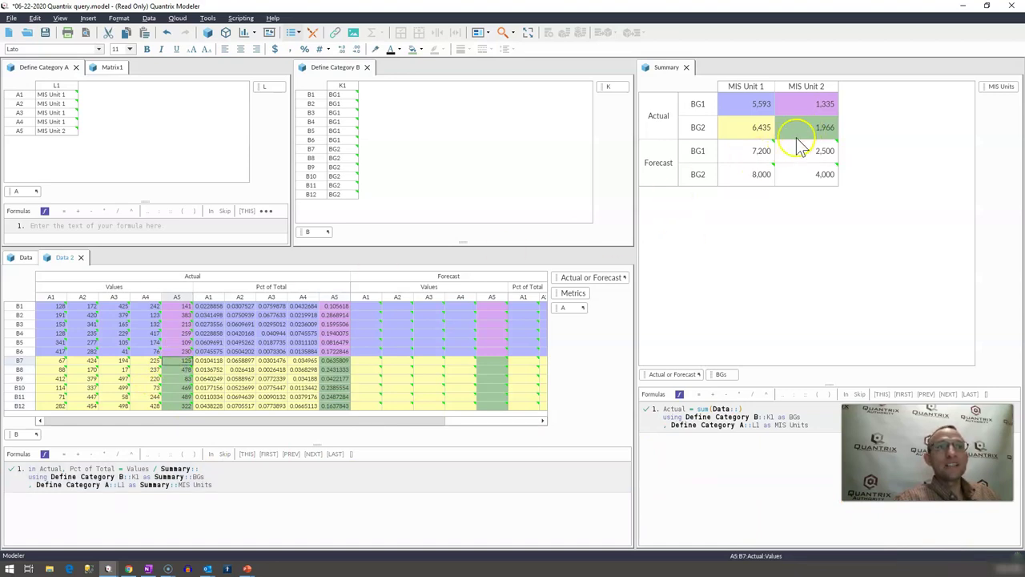
pyautogui.moveTo(204, 307); pyautogui.dragTo(325, 408)
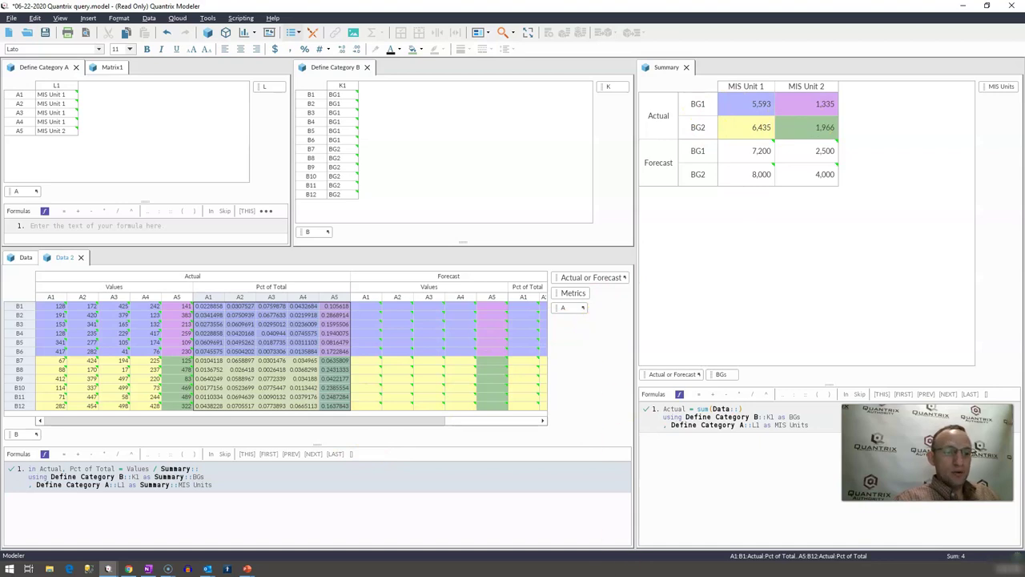
pyautogui.click(206, 568)
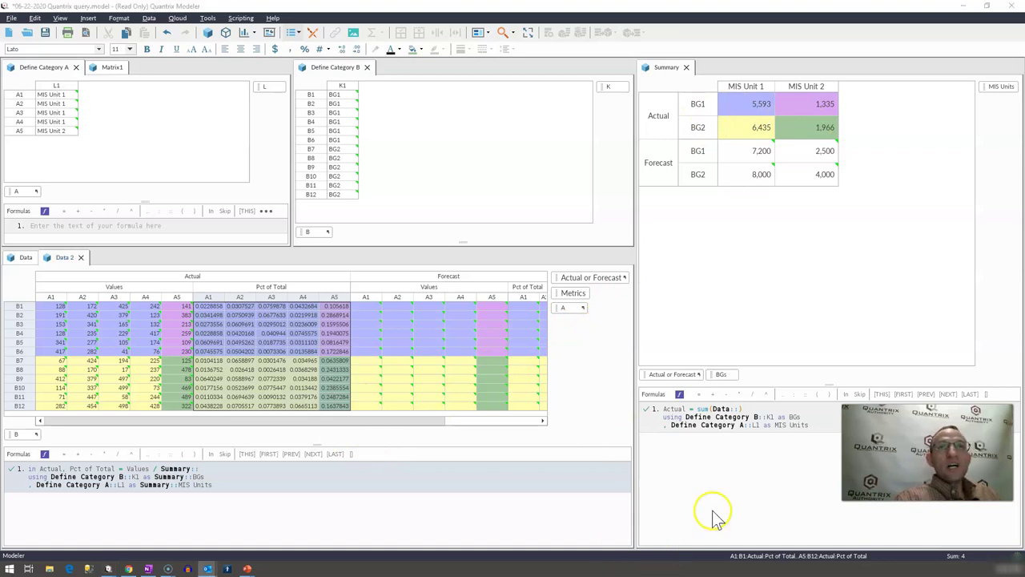
pyautogui.click(745, 154)
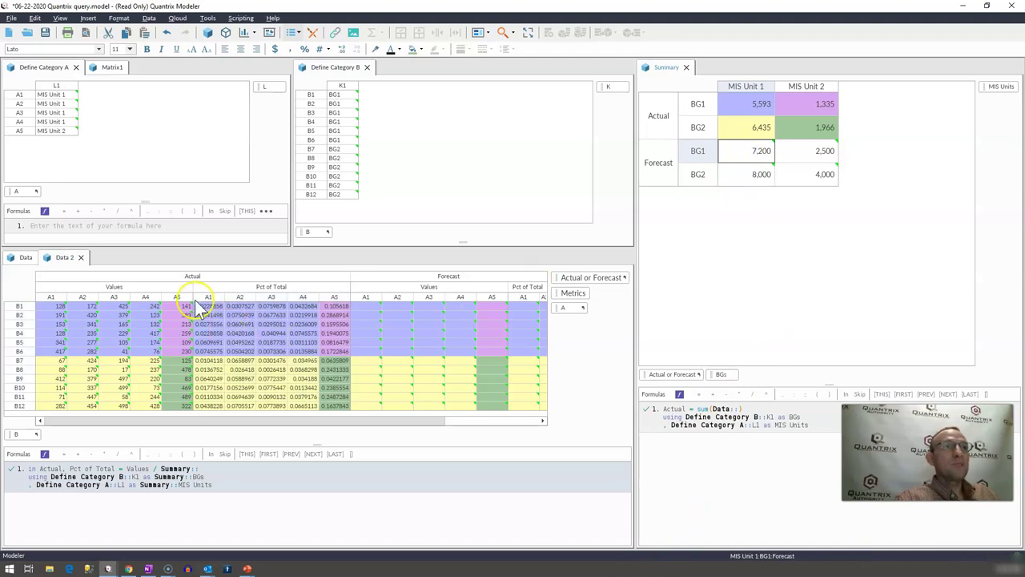
pyautogui.click(210, 286)
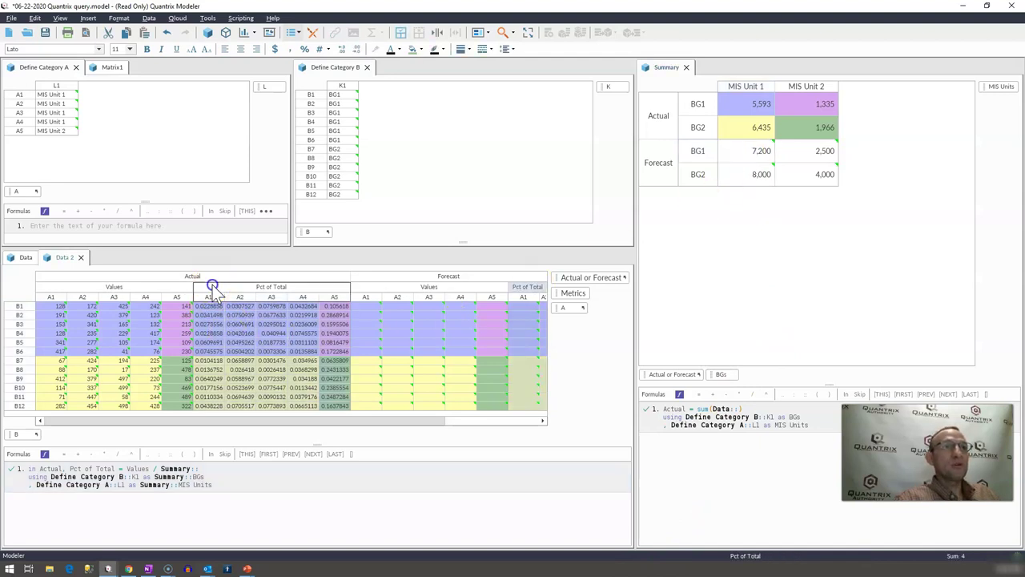
pyautogui.click(412, 286)
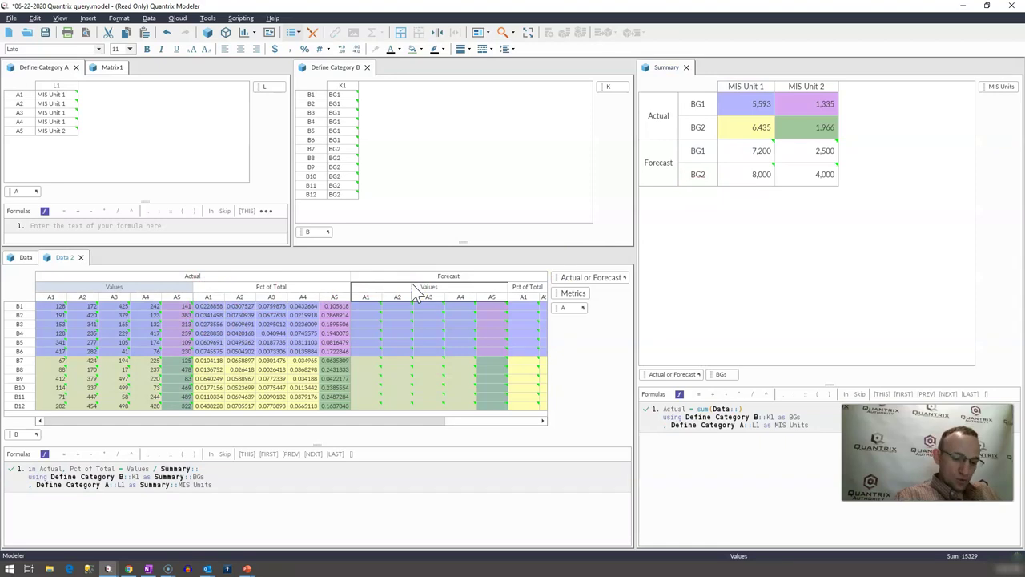
# Step: Write the formula 'in Forecast, Values = Summary:: * Actual:Pct of Total'
pyautogui.press('=')
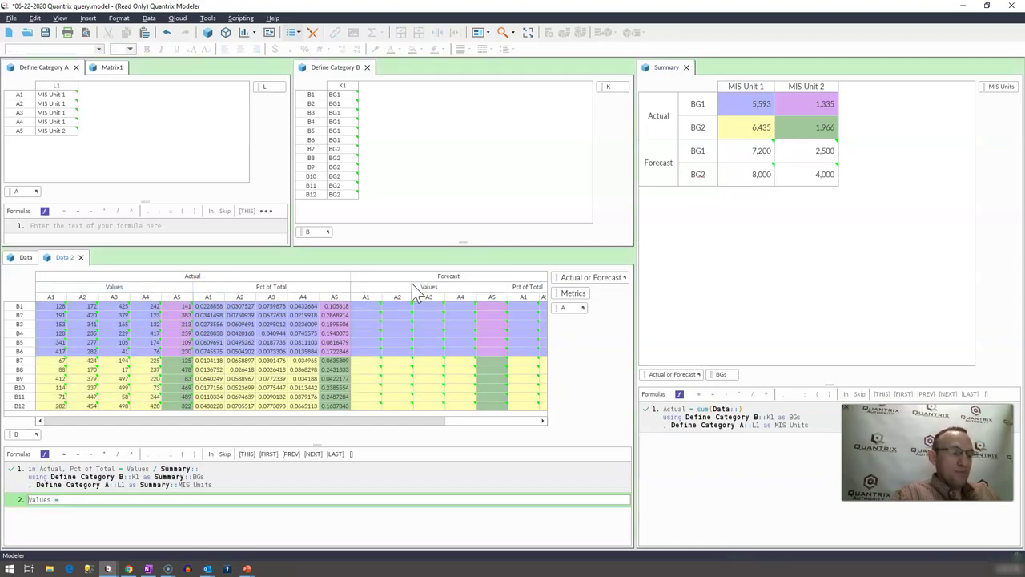
pyautogui.write('in Forecast')
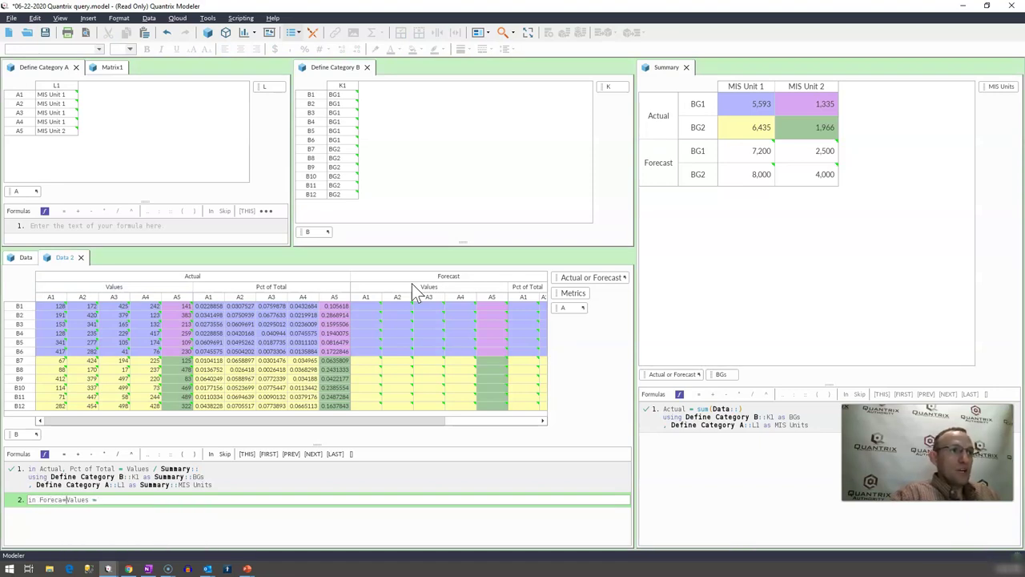
pyautogui.write(', Value')
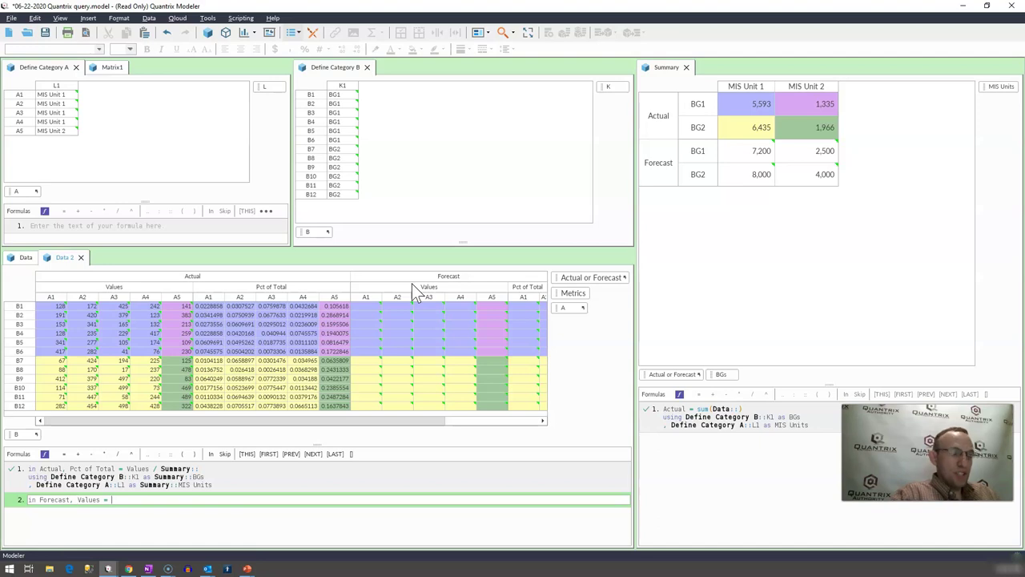
pyautogui.write('s = Summary:: * actu')
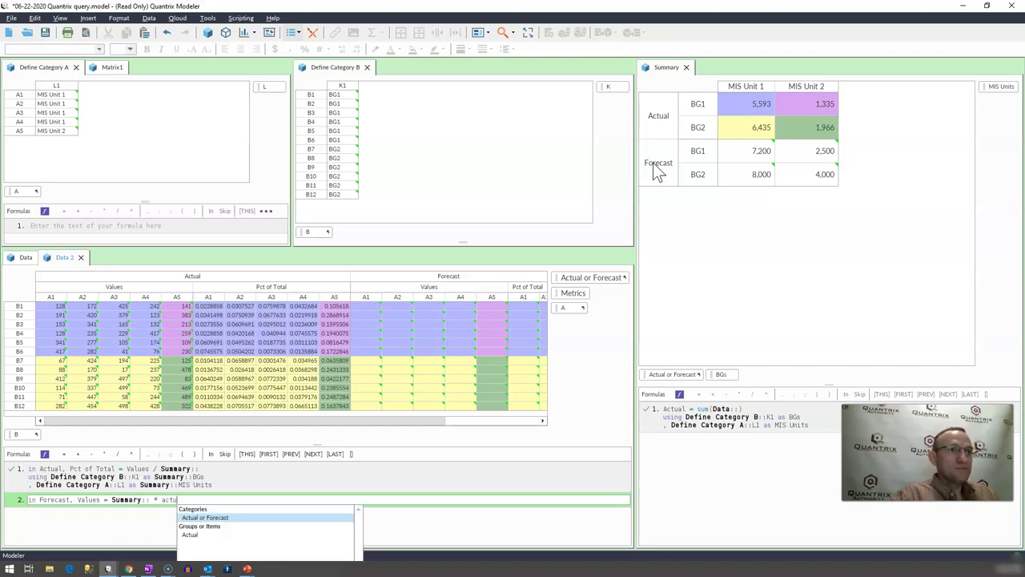
pyautogui.press('Down')
pyautogui.press('Return')
pyautogui.write('p')
pyautogui.press('Return')
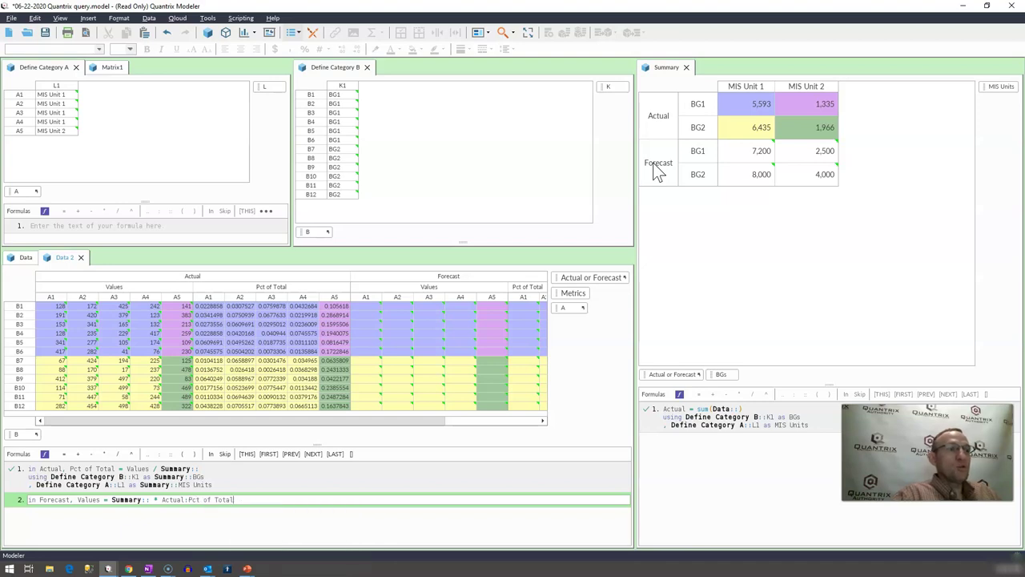
pyautogui.press('Return')
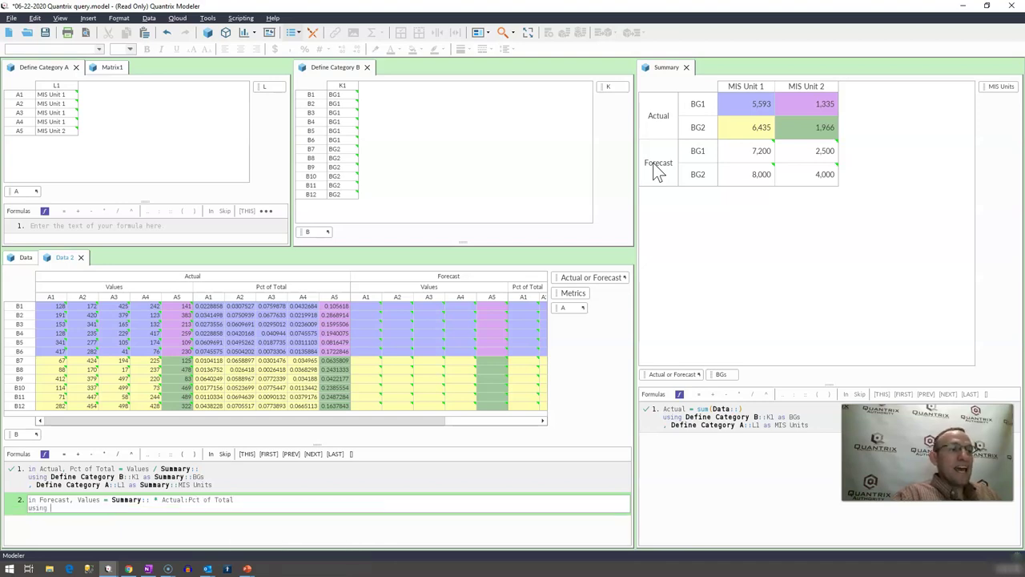
# Step: Map Define Category B::K1 as Summary::BGs and Define Category A::L1 as Summary::MIS Units, committing the formula
pyautogui.click(347, 85)
pyautogui.click(805, 138)
pyautogui.click(723, 375)
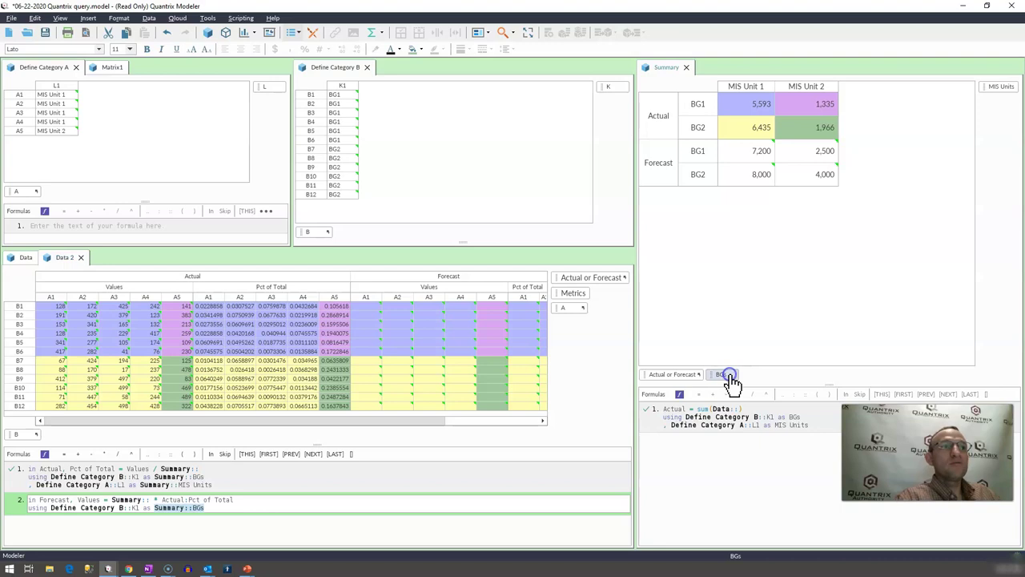
pyautogui.press('Return')
pyautogui.write(',')
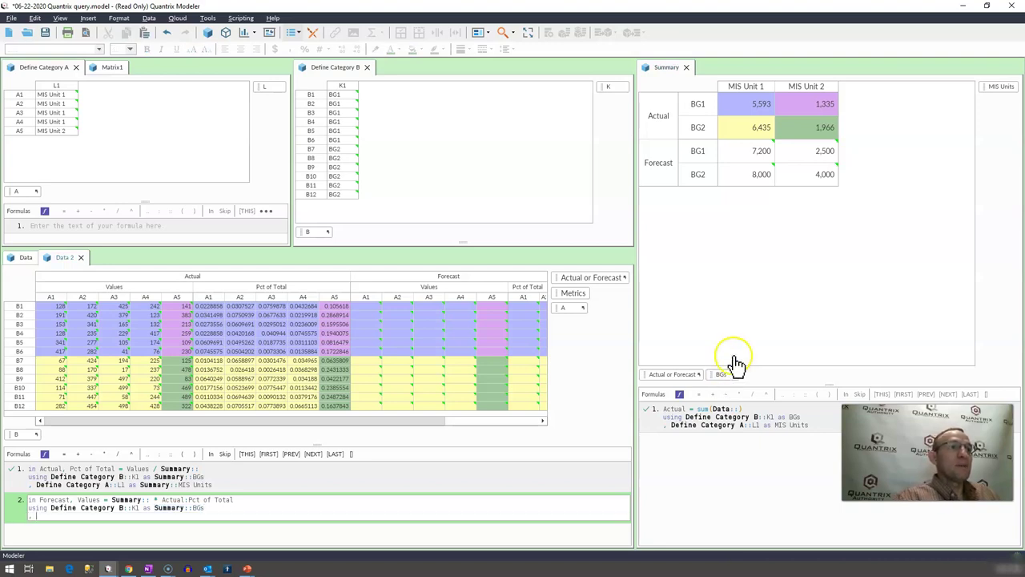
pyautogui.click(50, 94)
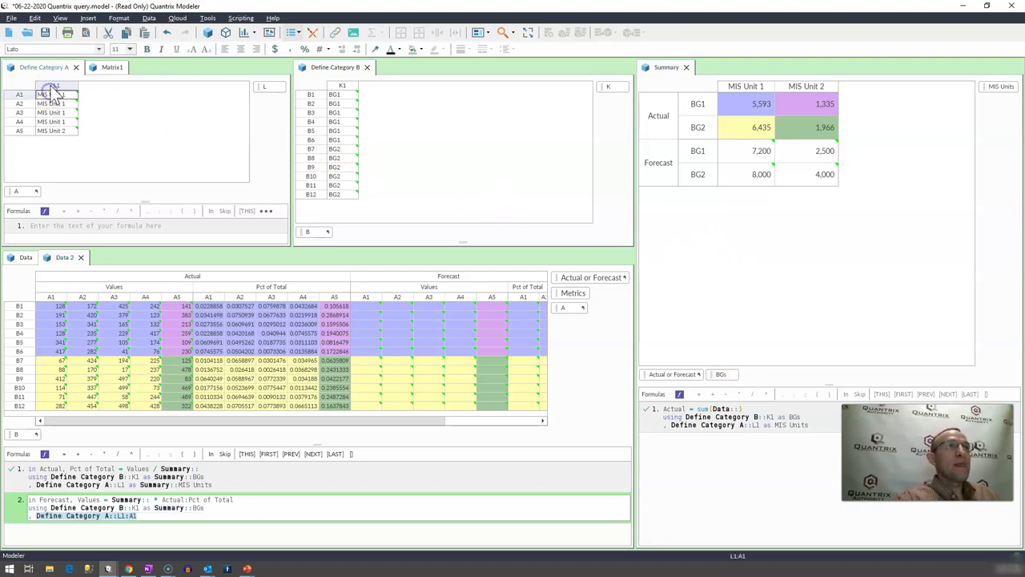
pyautogui.write('as')
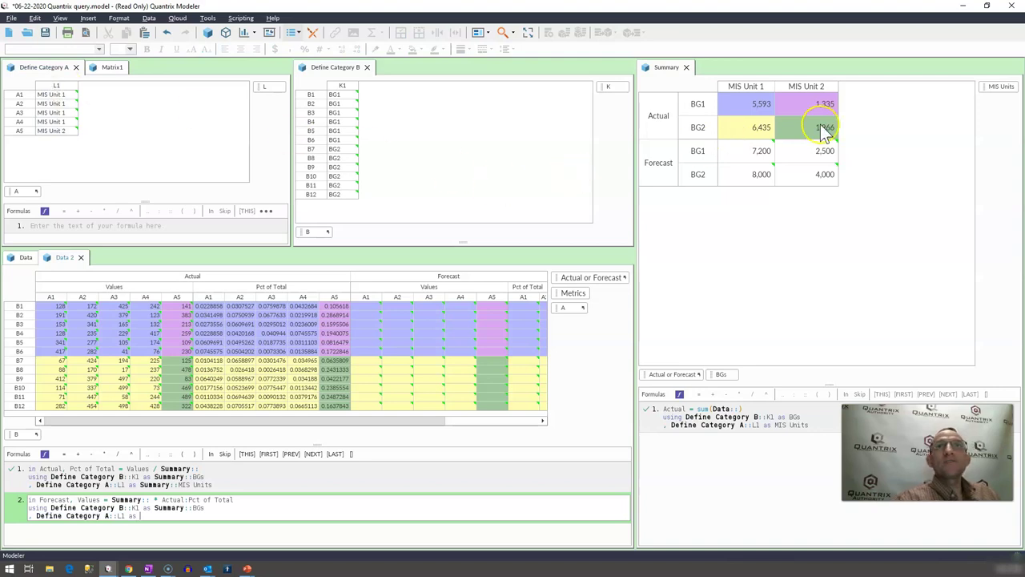
pyautogui.click(991, 88)
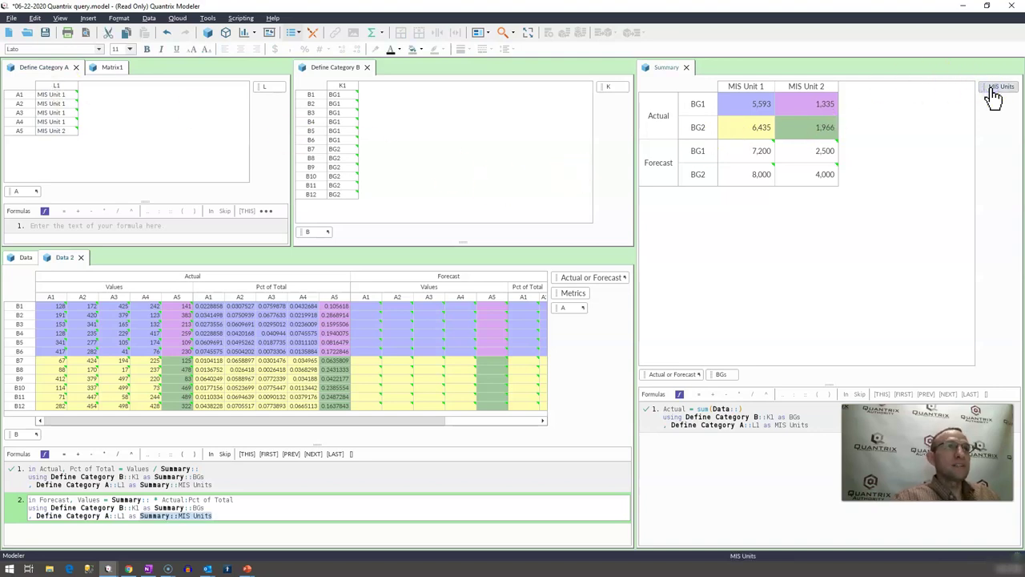
pyautogui.press('Return')
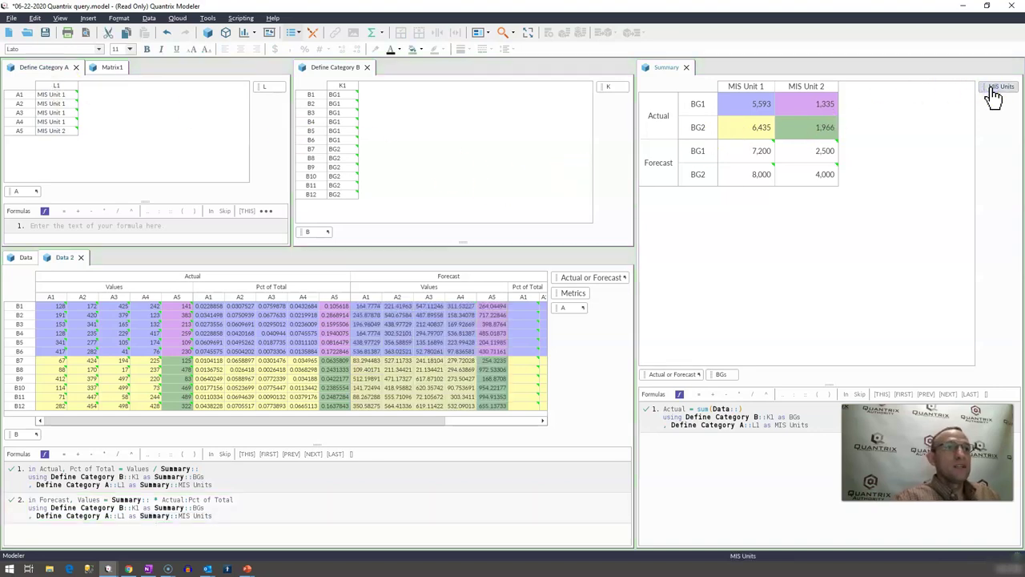
# Step: Check that the BG1 forecasts sum to 7,200 for MIS Unit 1 and 2,500 for MIS Unit 2
pyautogui.click(375, 305)
pyautogui.moveTo(376, 304); pyautogui.dragTo(463, 357)
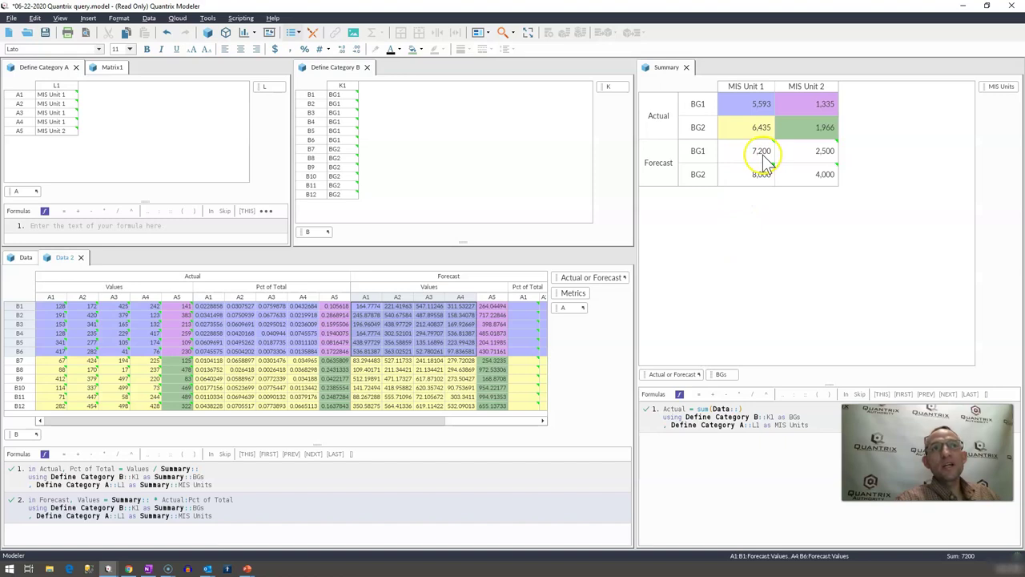
pyautogui.moveTo(491, 306); pyautogui.dragTo(496, 357)
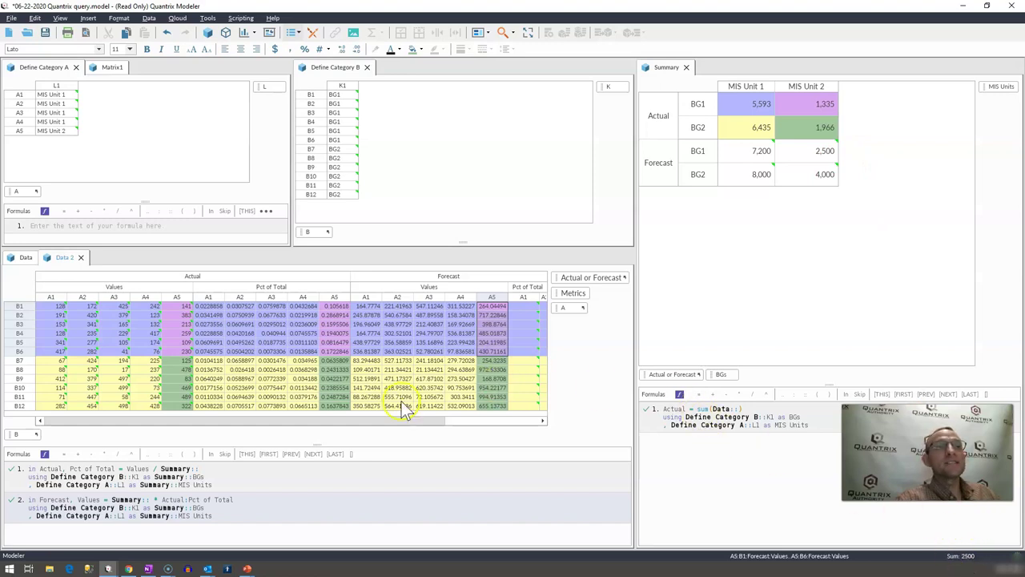
# Step: Set Summary's Forecast BG1 total for MIS Unit 1 to 8,000 and verify the recalculated forecasts
pyautogui.click(757, 153)
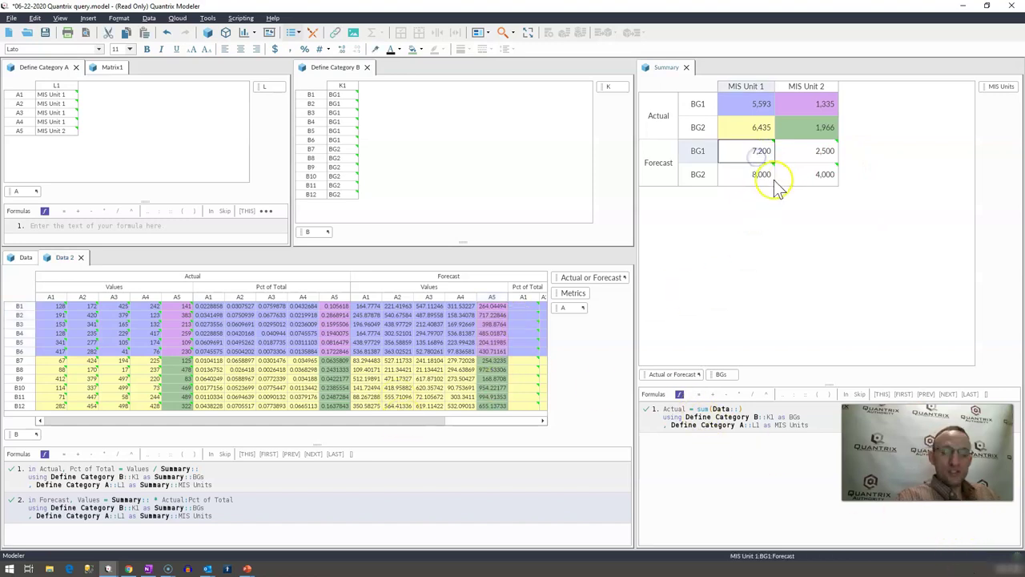
pyautogui.write('8,0')
pyautogui.write('000')
pyautogui.press('Return')
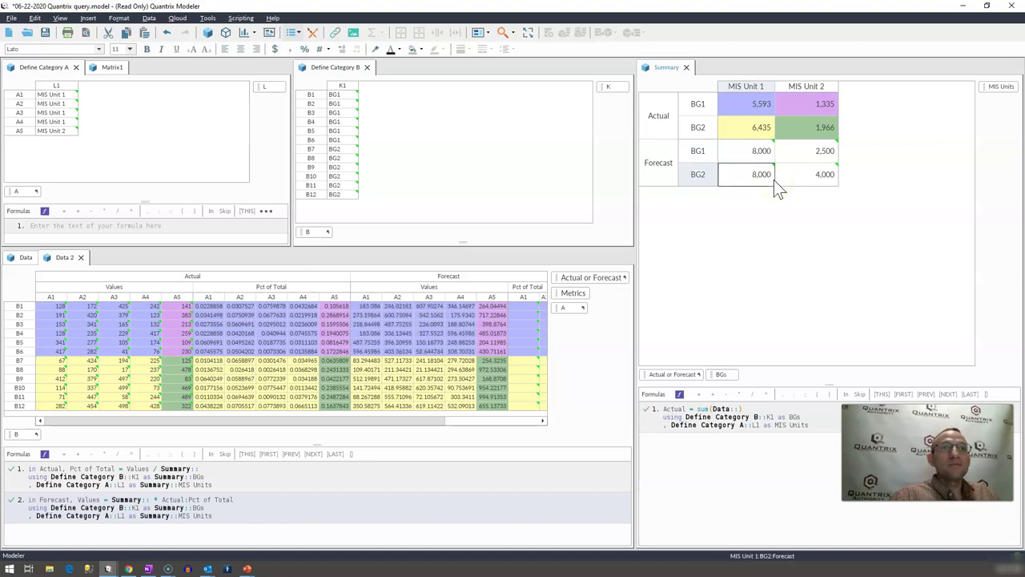
pyautogui.moveTo(366, 306); pyautogui.dragTo(468, 352)
pyautogui.click(371, 315)
pyautogui.click(370, 299)
pyautogui.click(21, 317)
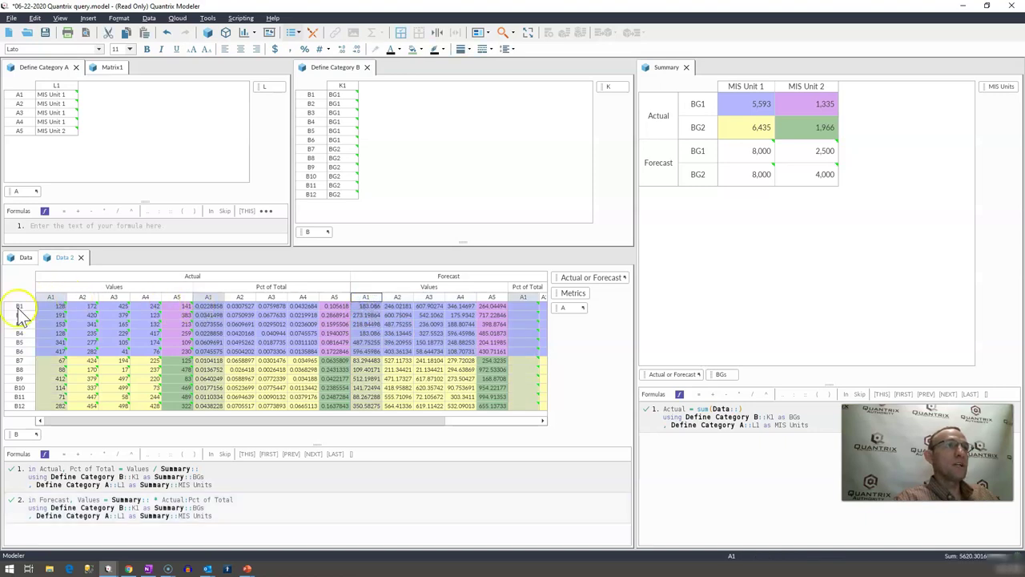
pyautogui.click(204, 307)
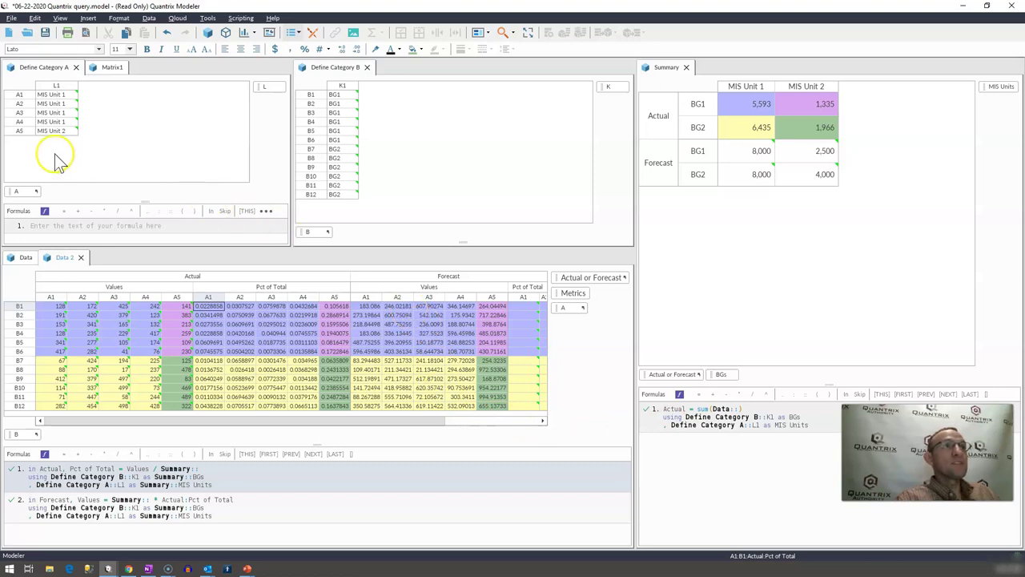
pyautogui.click(20, 131)
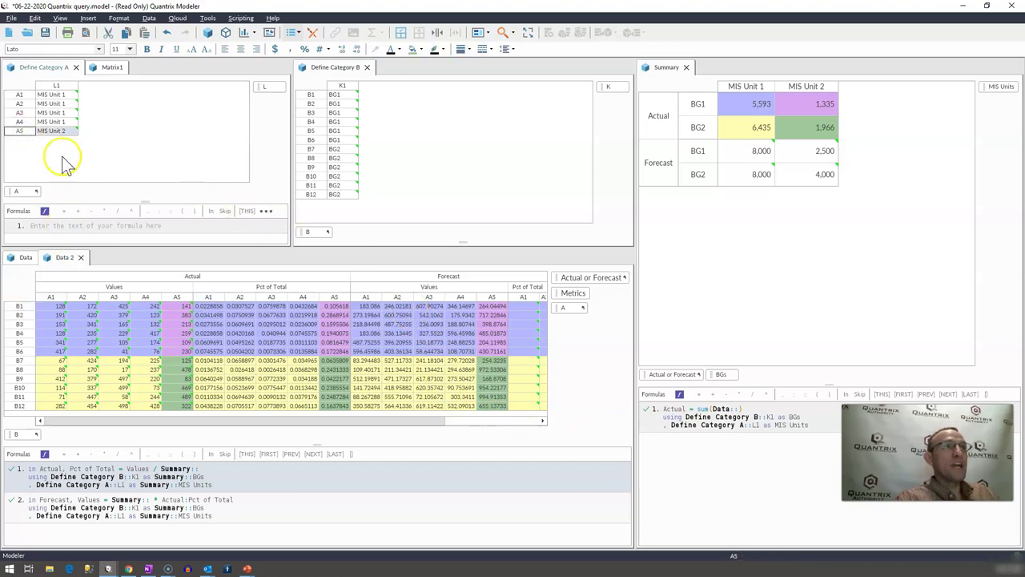
pyautogui.click(64, 104)
pyautogui.click(57, 122)
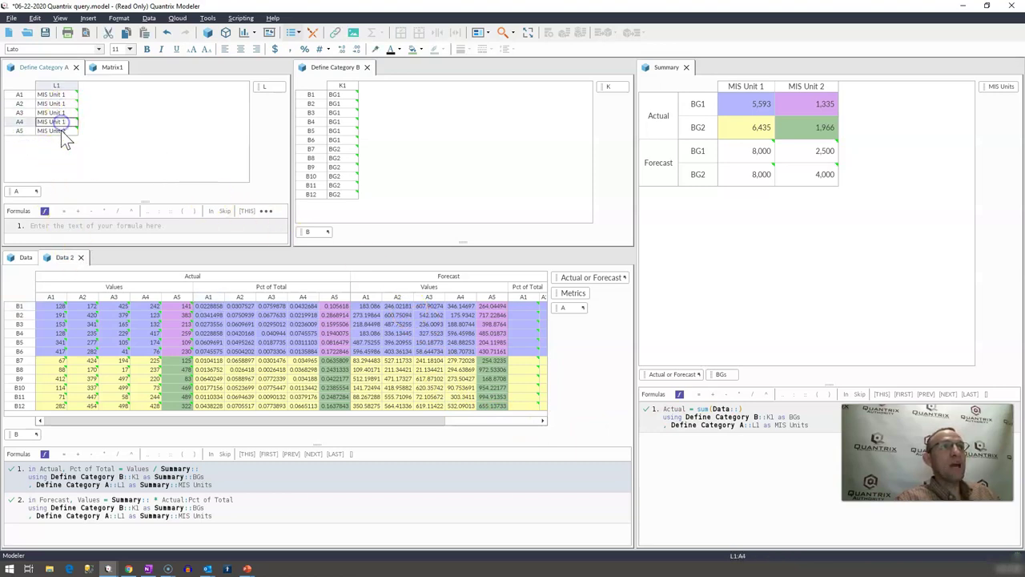